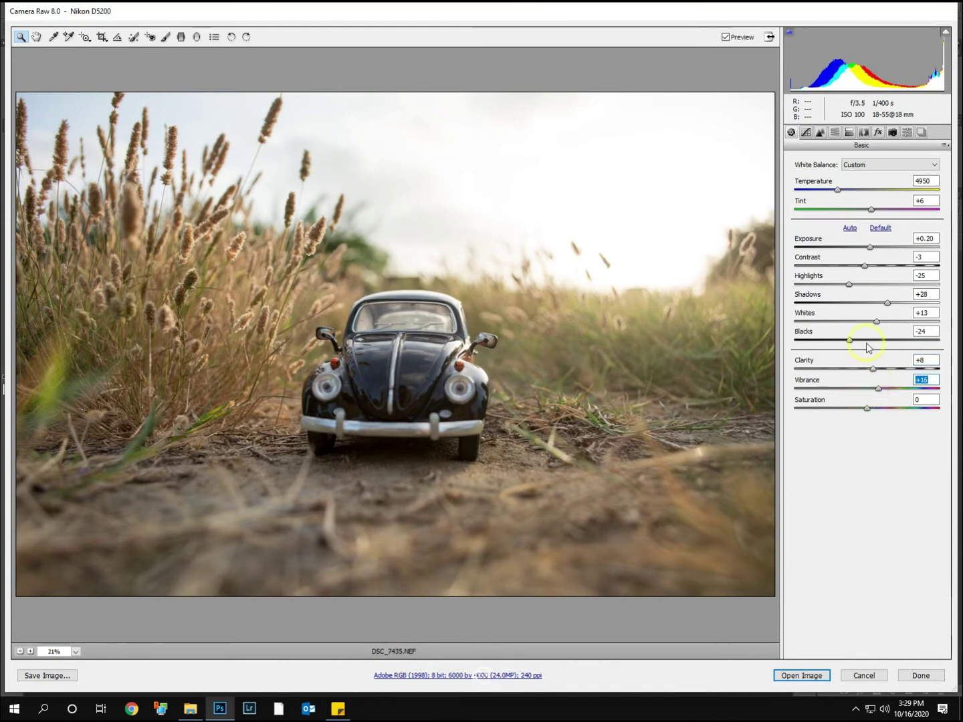
- Shape the RGB point tone curve with an upper point at input 191, output 197 and a lower point at input 66, output 69
left_click(805, 133)
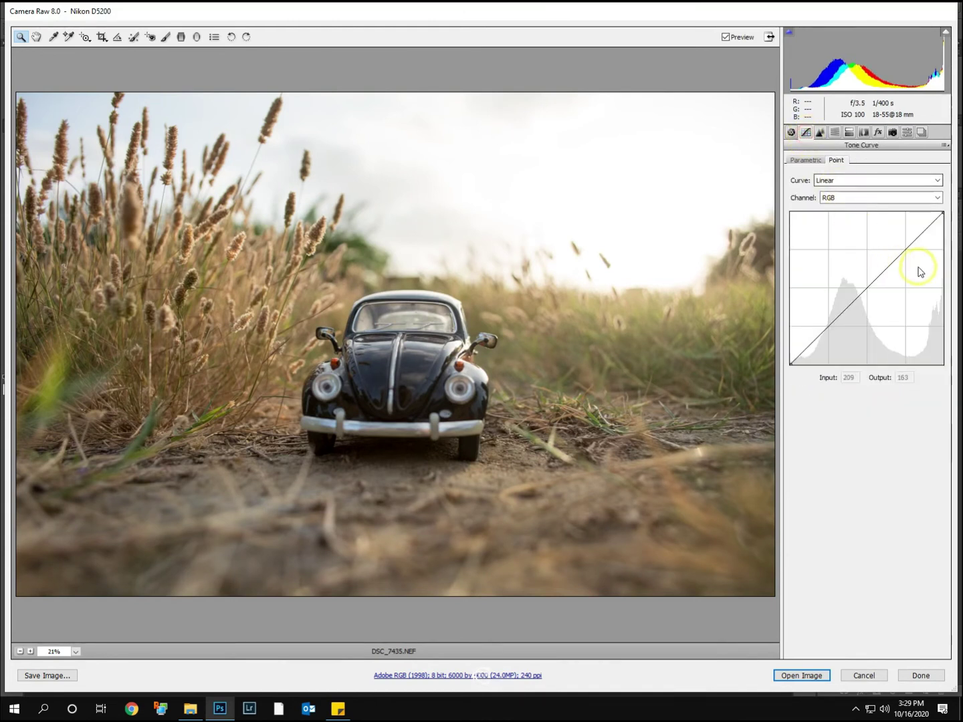
left_click(909, 247)
left_click_drag(909, 248, 904, 245)
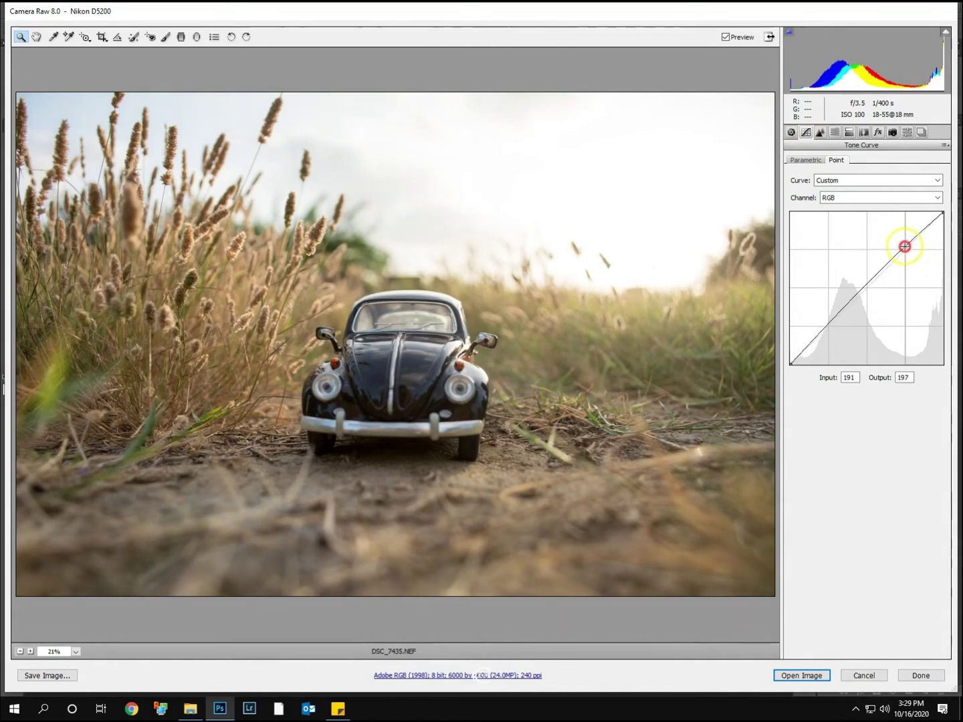
left_click_drag(831, 322, 829, 322)
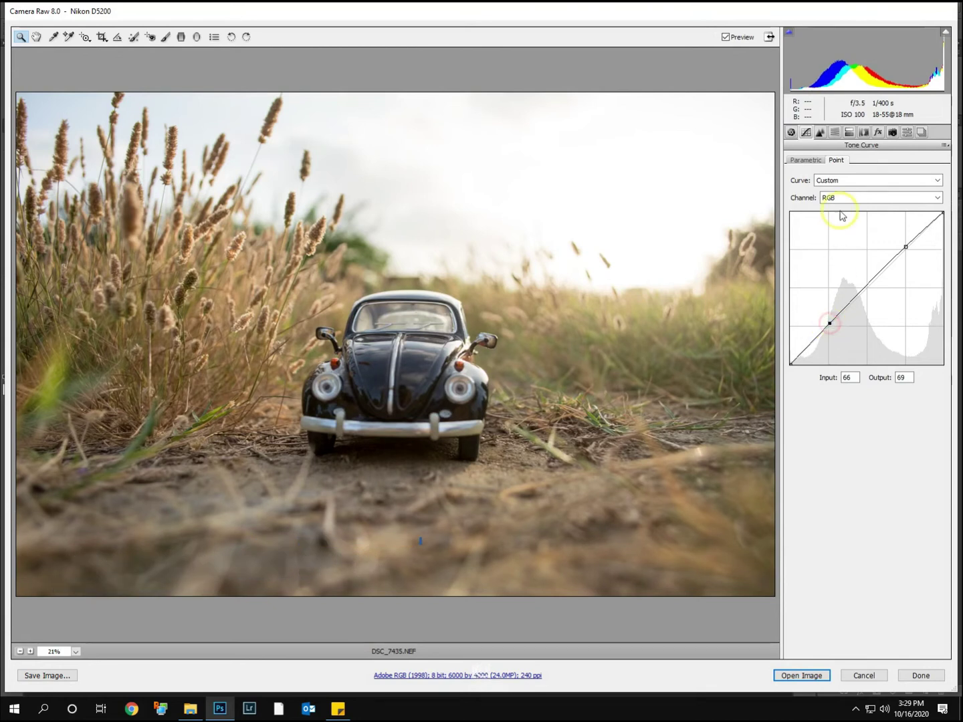
- Set the sharpening amount to 64 and masking to 24, with luminance noise reduction at 17
left_click(820, 133)
left_click_drag(817, 180, 856, 180)
left_click_drag(795, 240, 833, 237)
left_click_drag(795, 279, 819, 278)
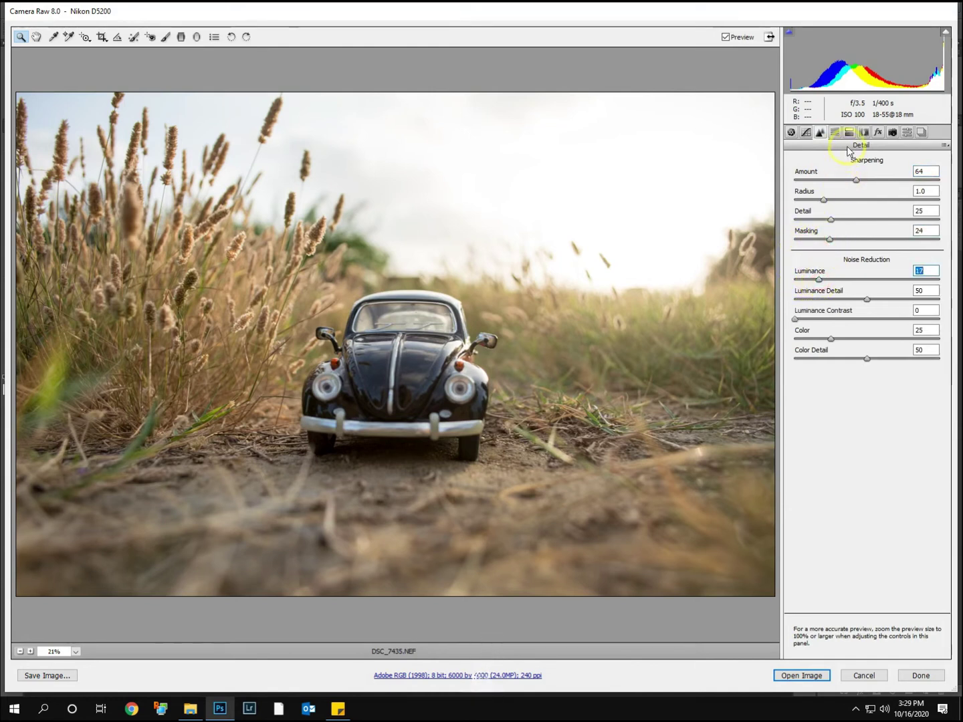
- Raise the HSL luminance of Oranges to +14, Yellows to +5 and Greens to +43
left_click(833, 134)
left_click_drag(868, 240, 897, 274)
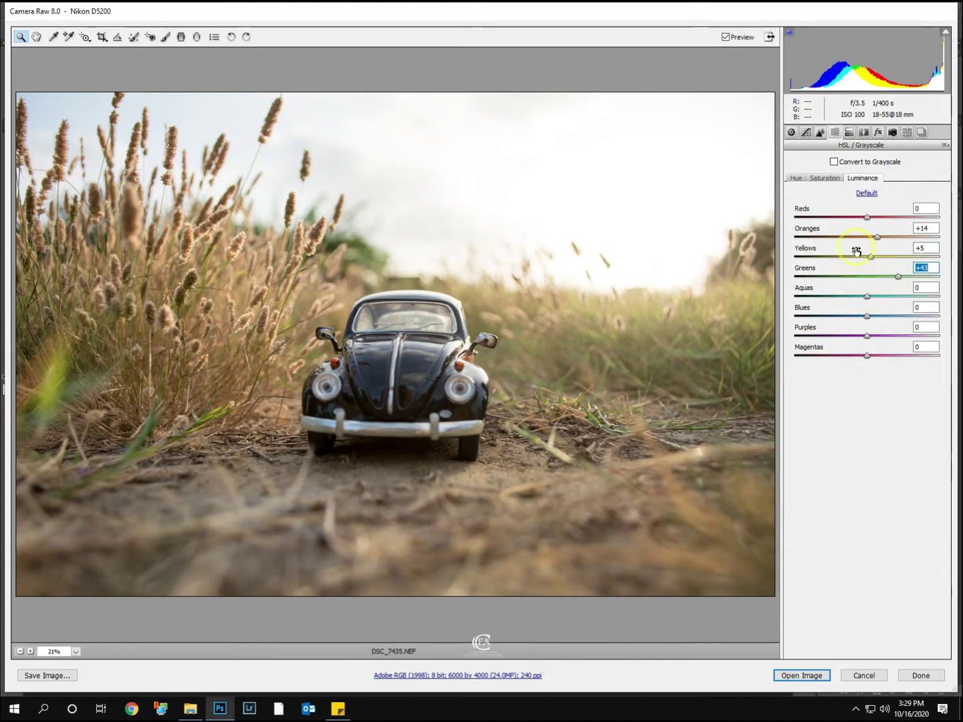
- Split-tone the photo with highlights at hue 44, saturation 13 and shadows at hue 38, saturation 6
left_click(848, 132)
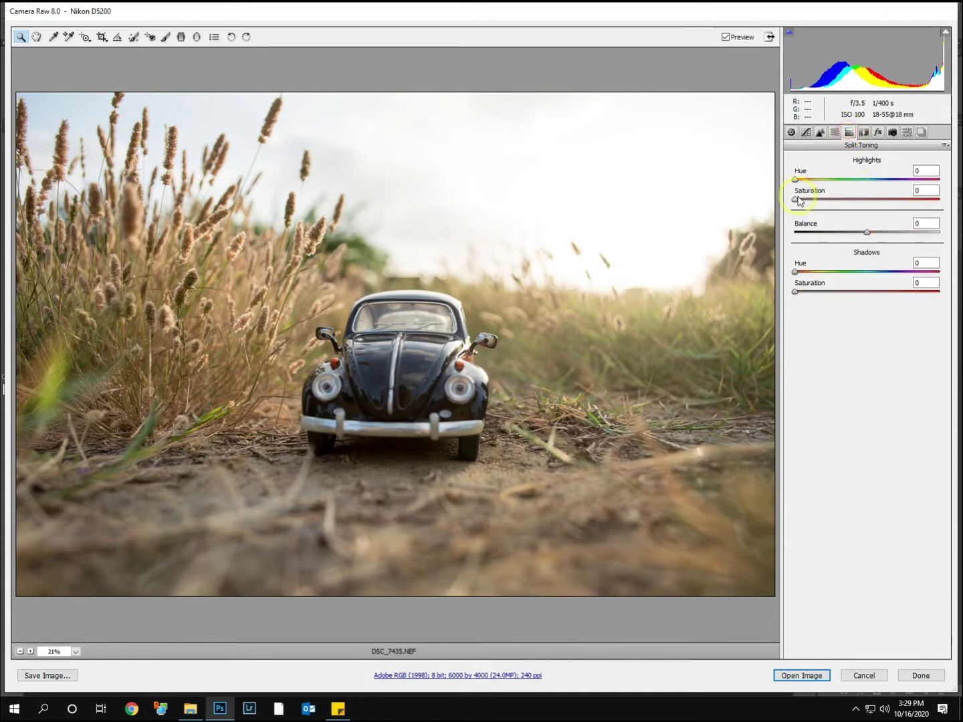
left_click_drag(798, 183, 815, 203)
left_click_drag(796, 293, 814, 274)
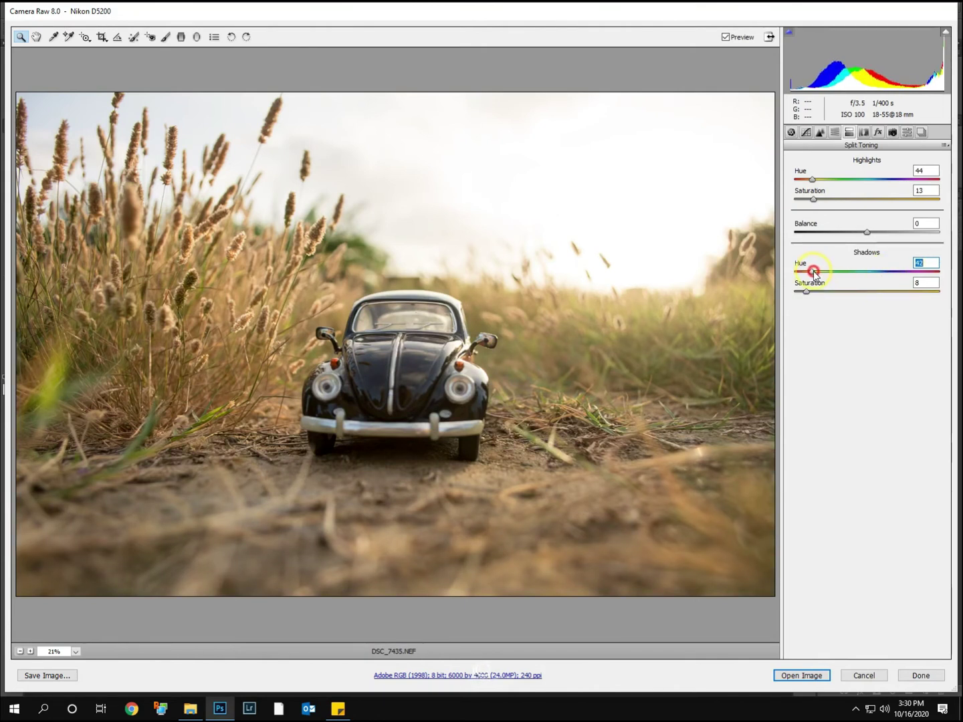
mouse_move(810, 273)
left_mouse_down()
mouse_move(884, 280)
mouse_move(812, 279)
mouse_move(803, 296)
left_mouse_up()
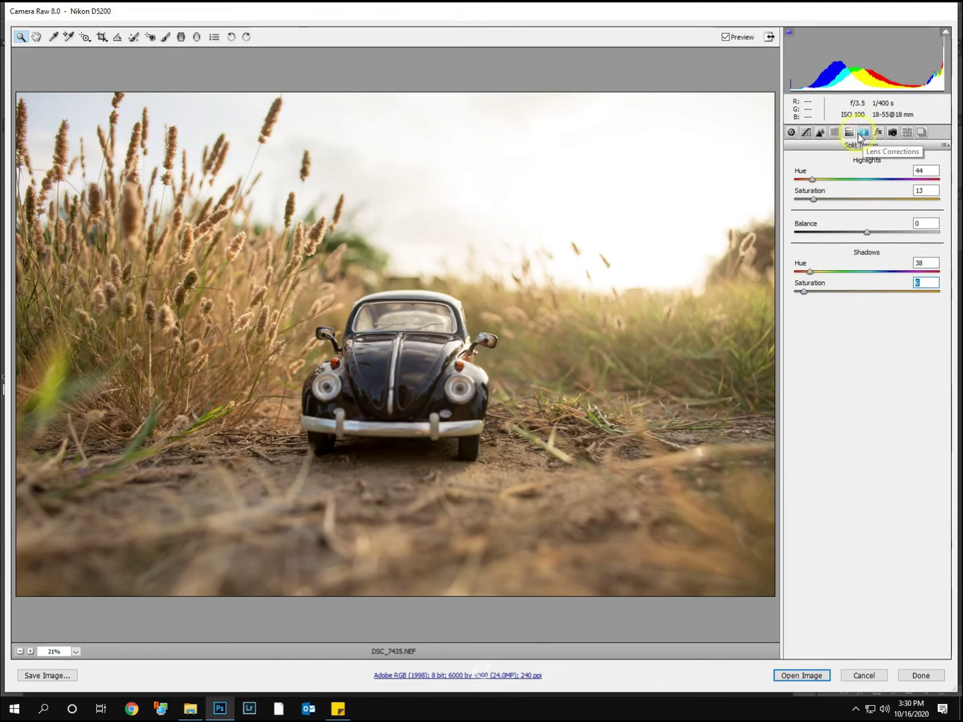
- Enable lens profile corrections for the Nikon lens with the default setup
left_click(863, 133)
left_click(822, 177)
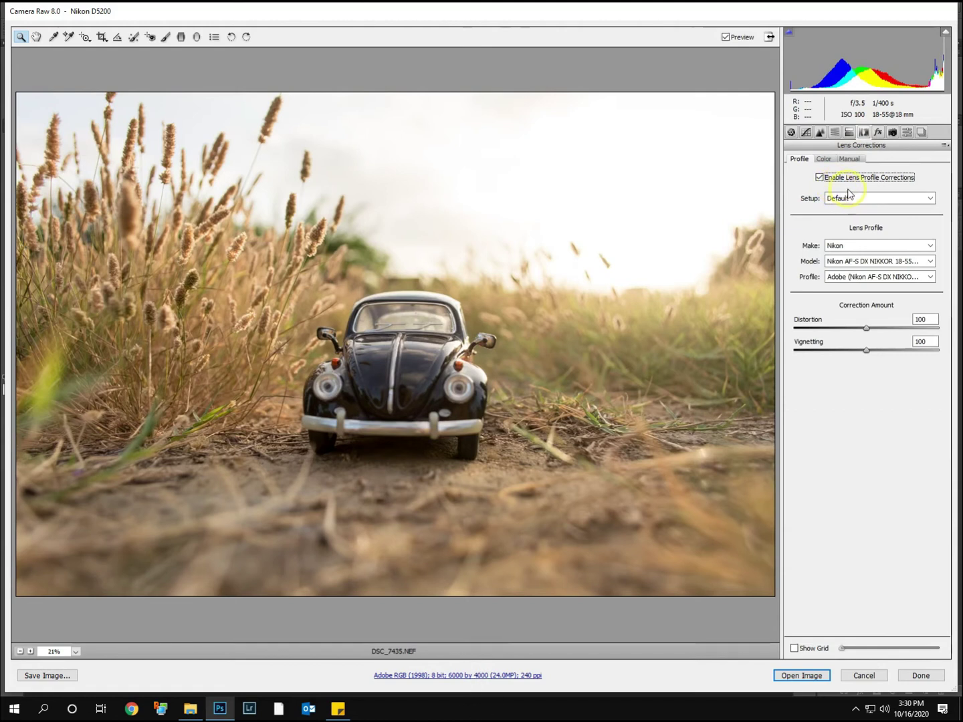
left_click(863, 134)
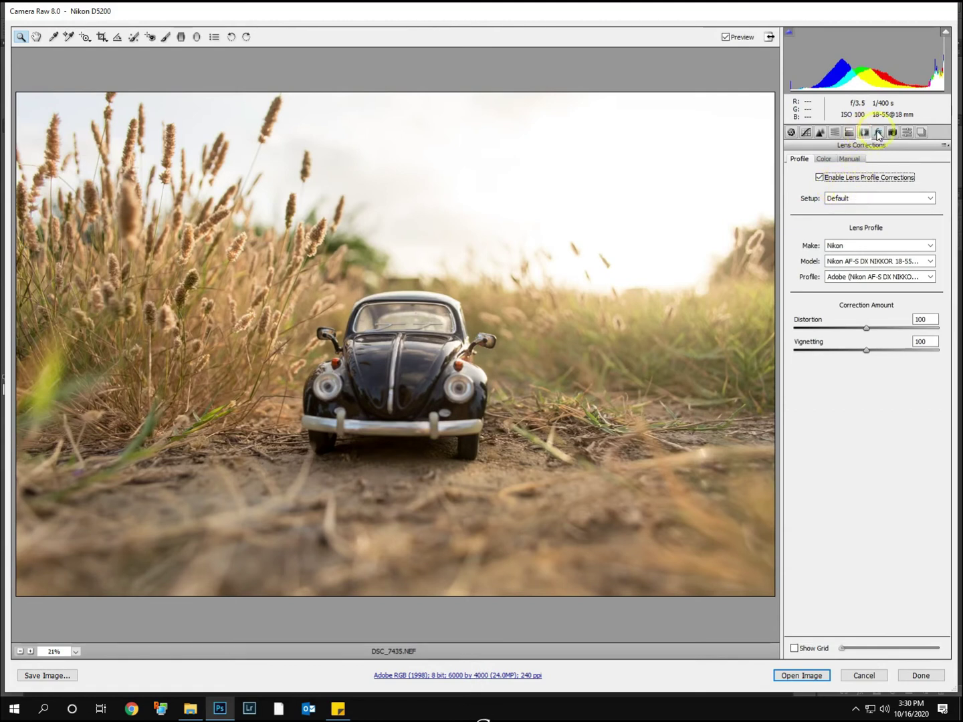
- Add a slight dark post-crop vignette to the photo
left_click(878, 135)
left_click(857, 288)
left_click_drag(857, 288, 859, 288)
- Calibrate the primary hues to Red +10, Green -8 and Blue -8, and open the developed image in Photoshop
left_click(892, 132)
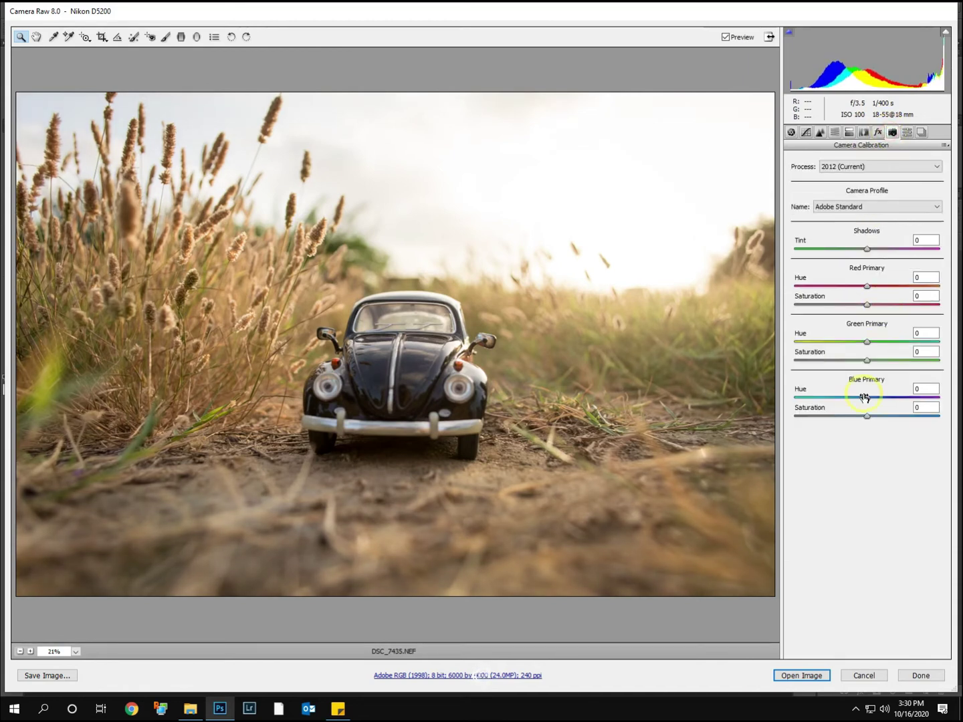
left_click_drag(867, 400, 833, 400)
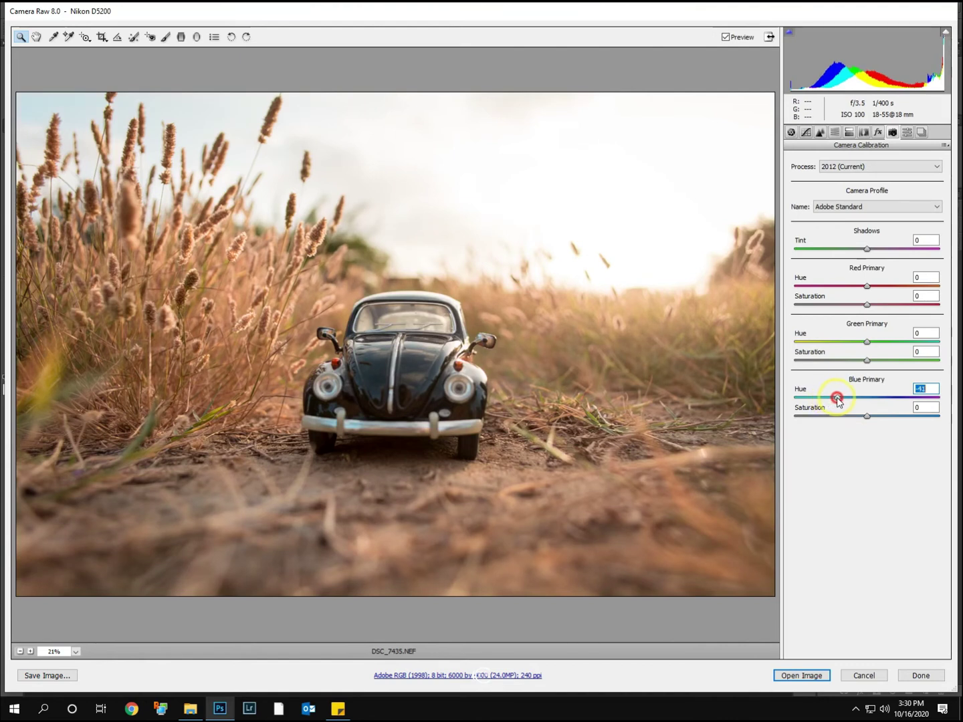
mouse_move(868, 346)
left_mouse_down()
mouse_move(899, 346)
mouse_move(860, 345)
left_mouse_up()
left_click_drag(839, 397, 863, 401)
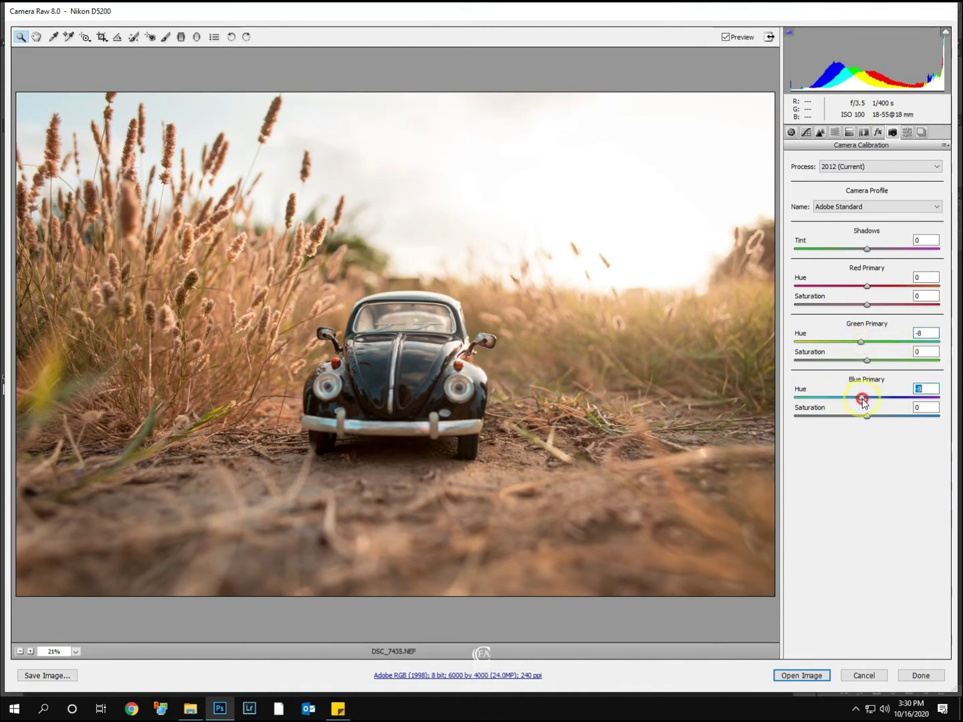
left_click_drag(866, 286, 876, 288)
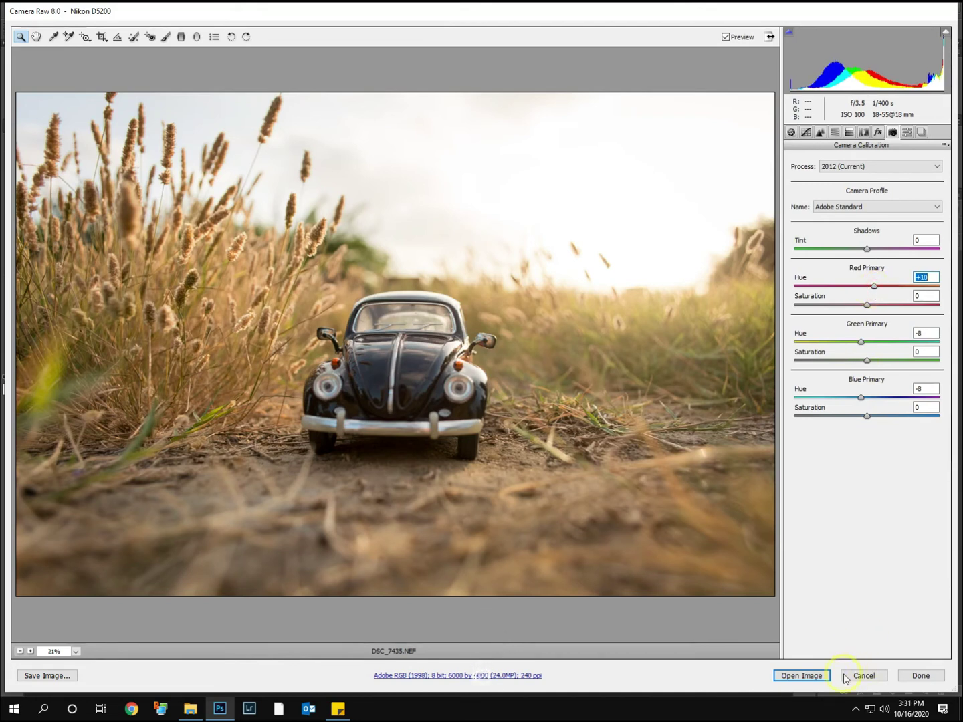
left_click(814, 678)
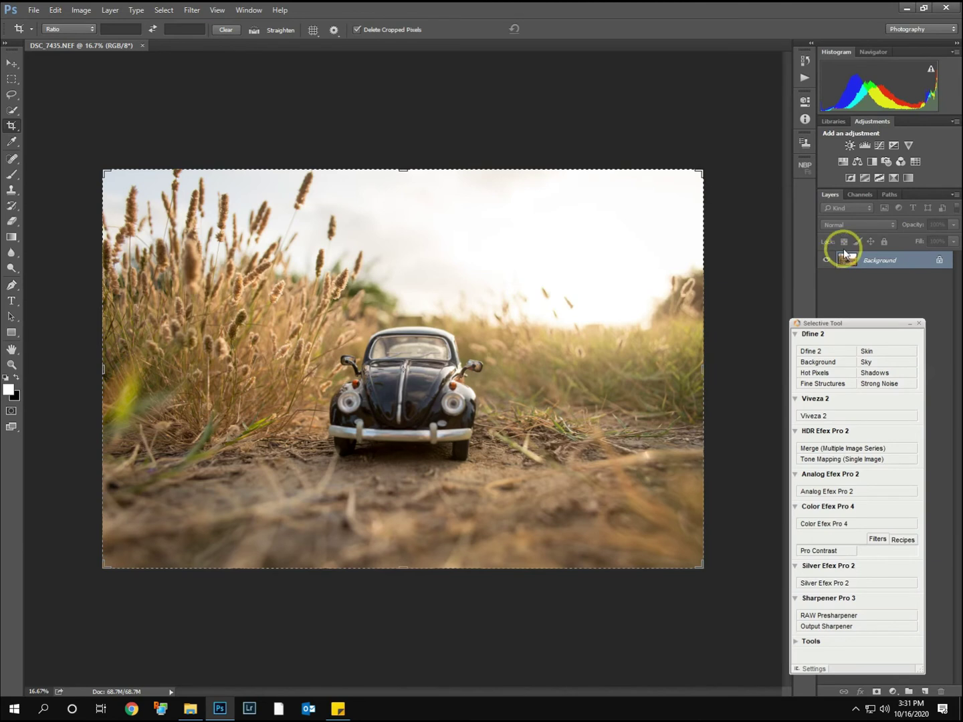
- Add a Color Balance adjustment layer and set its Shadows to Cyan-Red -5, Magenta-Green -6 and Yellow-Blue +10
left_click(858, 162)
left_click(709, 130)
left_click(705, 138)
left_click_drag(705, 159, 702, 159)
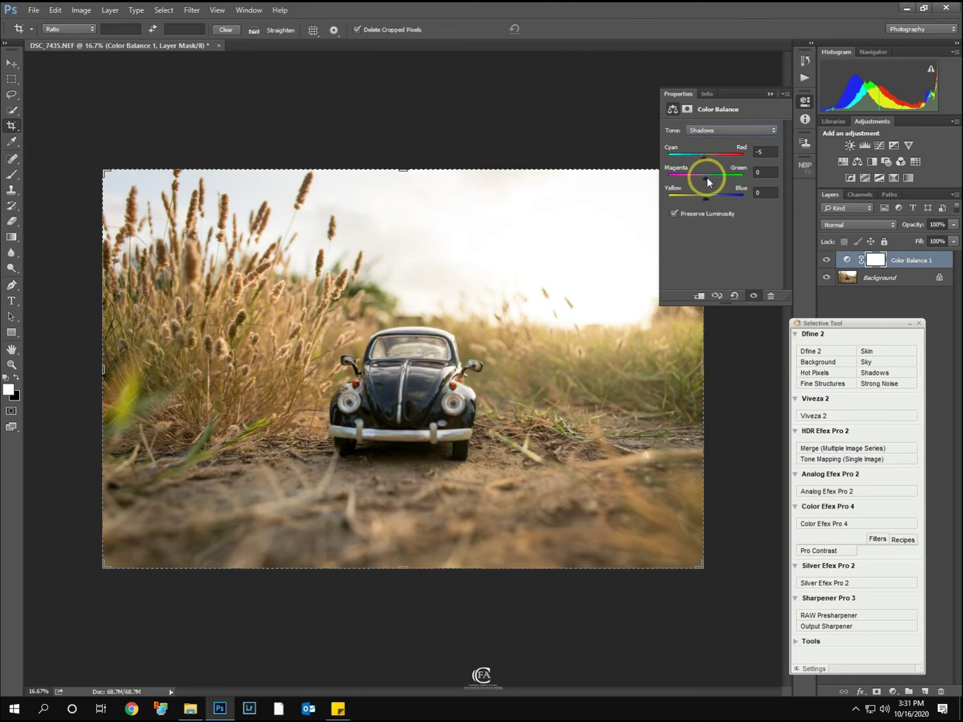
left_click_drag(709, 180, 704, 182)
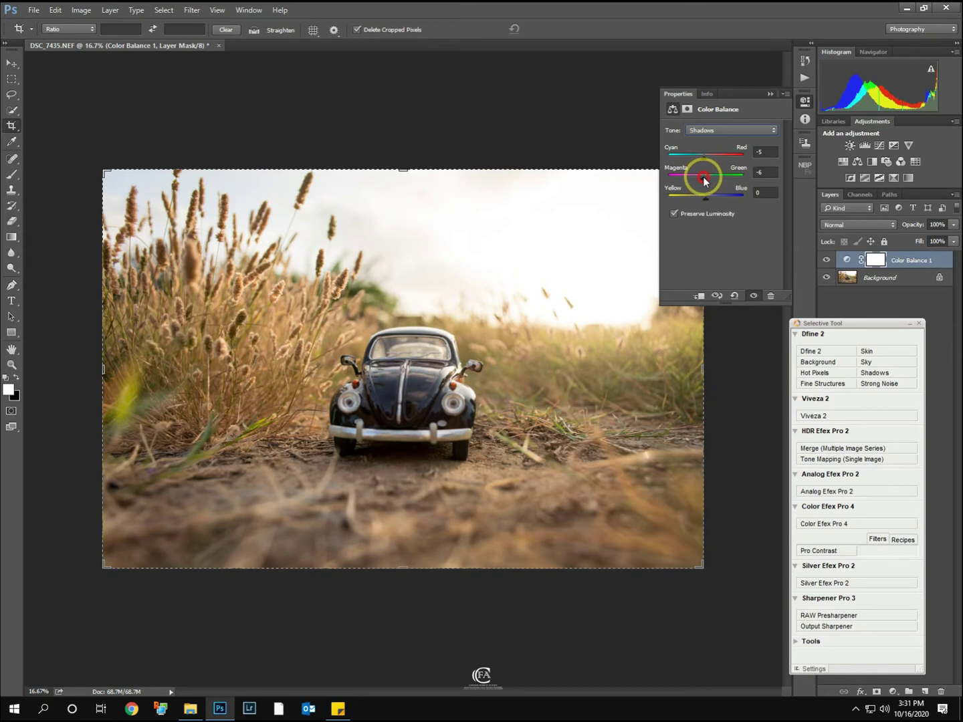
left_click_drag(705, 199, 711, 201)
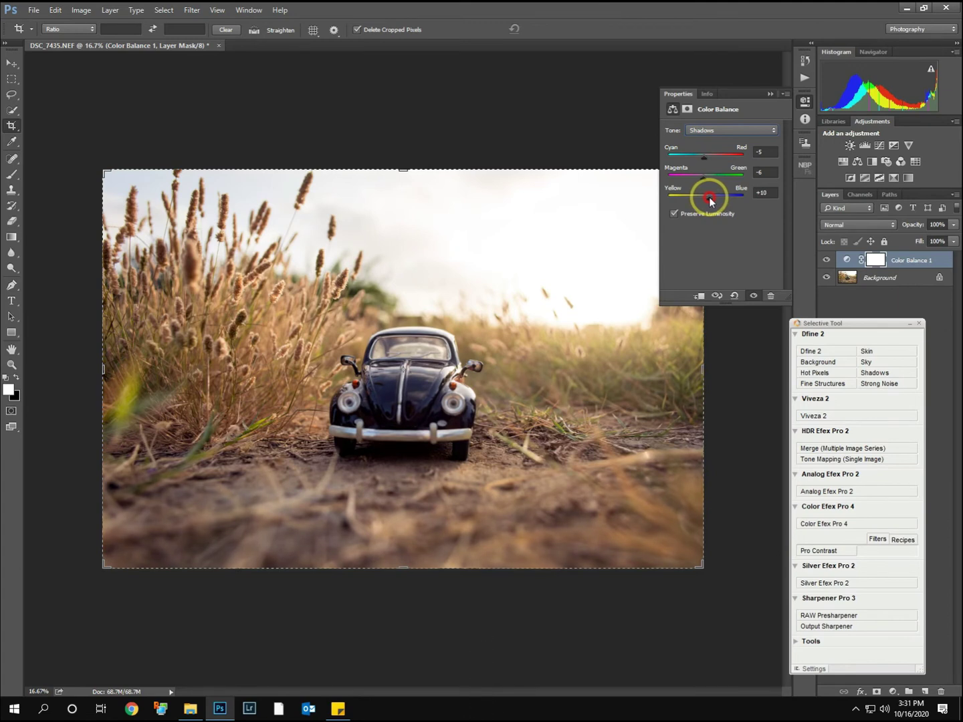
- Set the Color Balance Midtones to Cyan-Red -5, Magenta-Green +6 and Yellow-Blue +10
left_click(710, 130)
left_click(705, 141)
left_click_drag(706, 160, 709, 182)
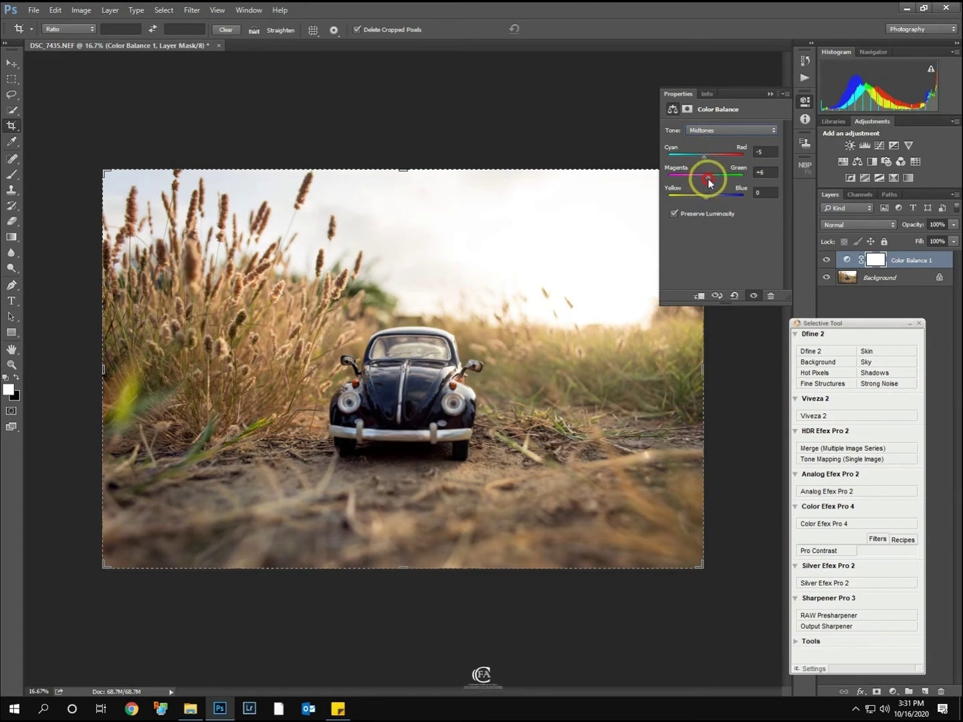
left_click_drag(703, 199, 710, 203)
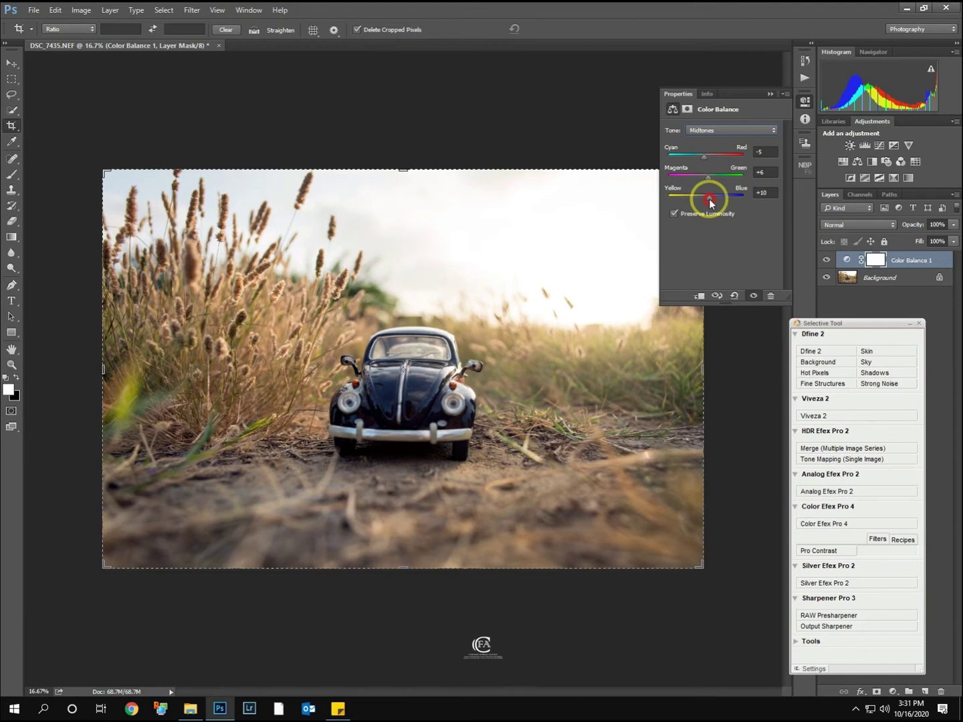
- Set the Color Balance Highlights to Cyan-Red +5, Magenta-Green +5 and Yellow-Blue -11
left_click(712, 130)
left_click(707, 155)
left_click_drag(707, 156, 702, 199)
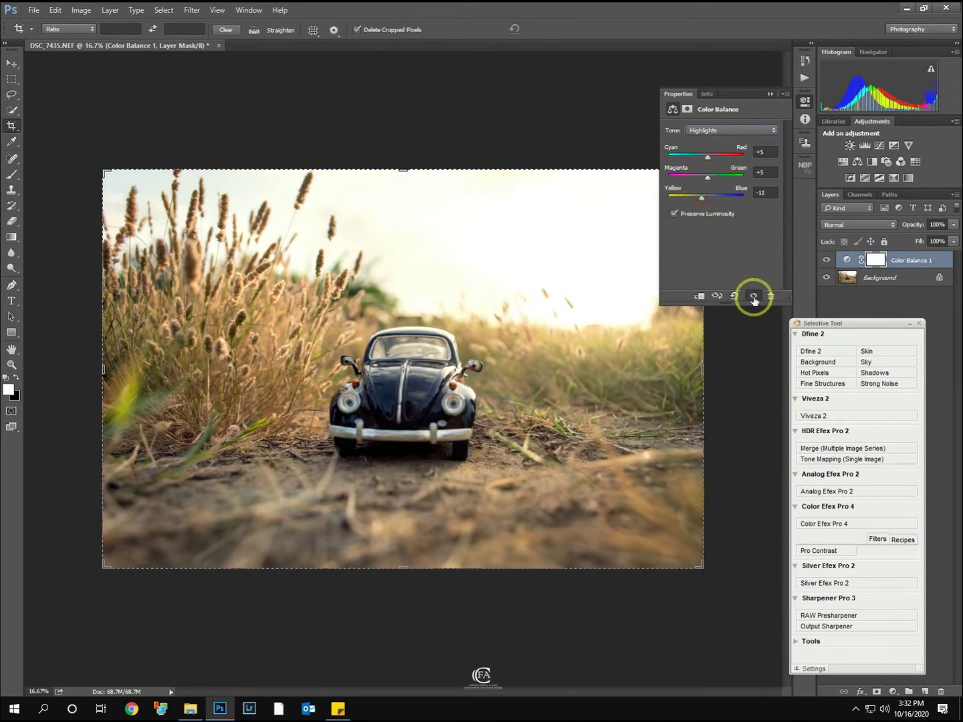
- Toggle the Color Balance layer's visibility to compare the photo before and after the adjustment
left_click(754, 297)
left_click(754, 297)
left_click(753, 296)
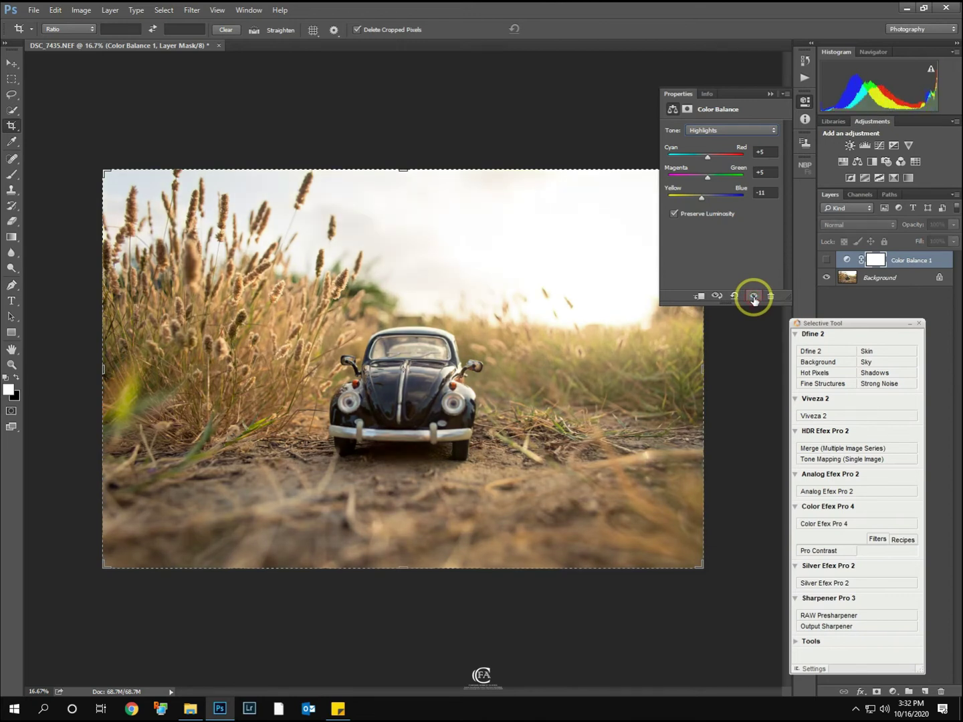
left_click(754, 297)
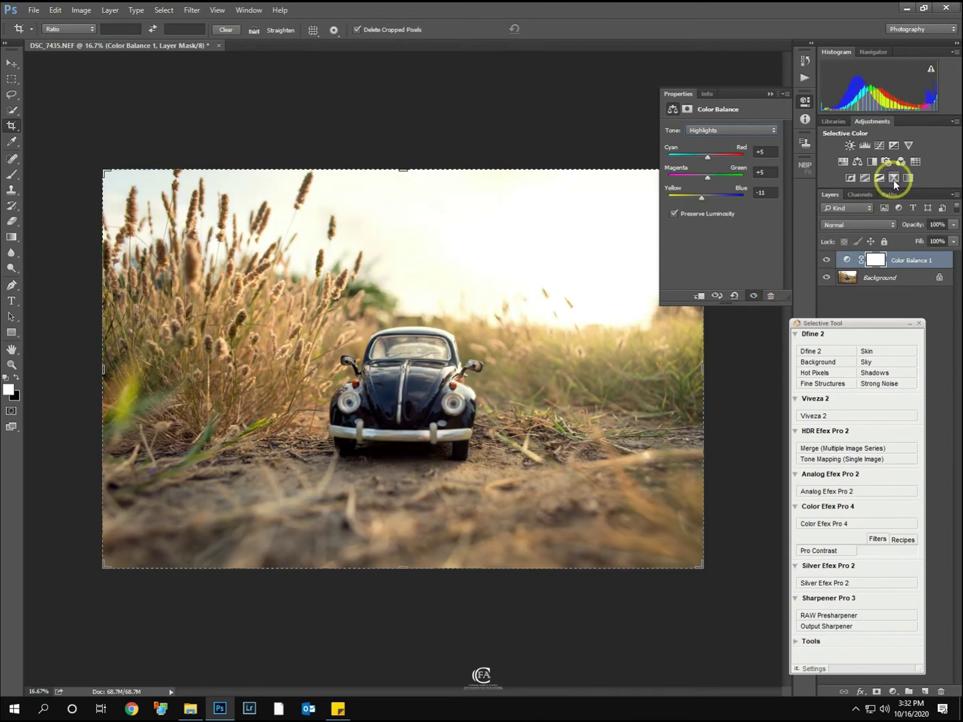
- Add a Selective Color adjustment layer and fine-tune the ink amounts of its Reds
left_click(719, 144)
left_click(710, 142)
left_click_drag(721, 174, 711, 252)
- Set the Selective Color Yellows to Cyan -38, Magenta -2, Yellow +19 and Black +7
left_click(712, 145)
left_click(713, 147)
left_click(714, 160)
left_click_drag(721, 171, 734, 225)
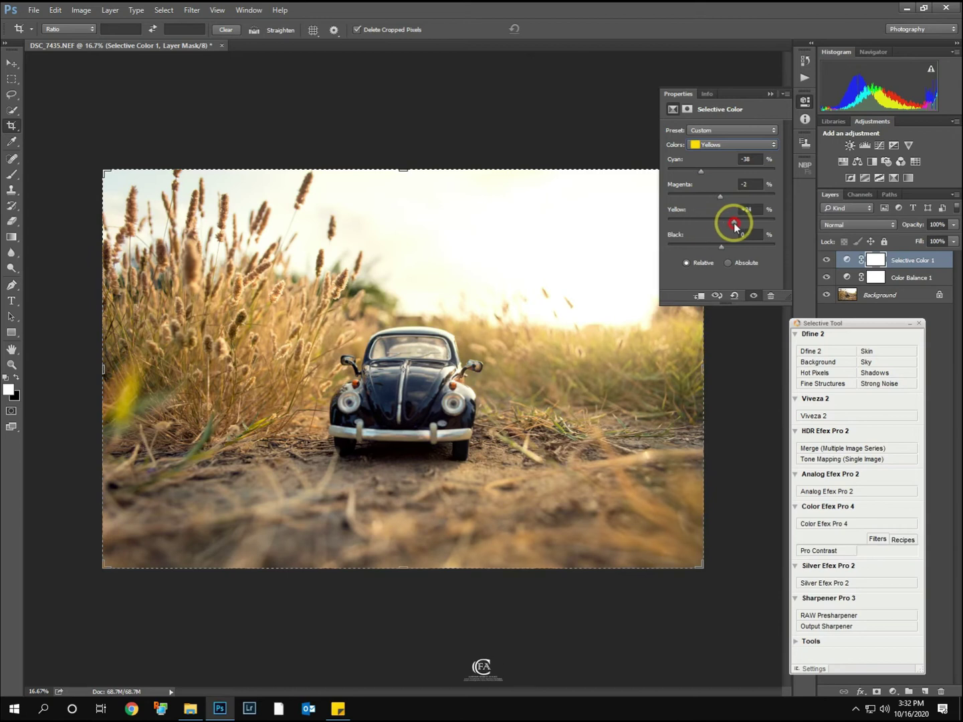
mouse_move(716, 244)
left_mouse_down()
mouse_move(703, 249)
mouse_move(726, 254)
left_mouse_up()
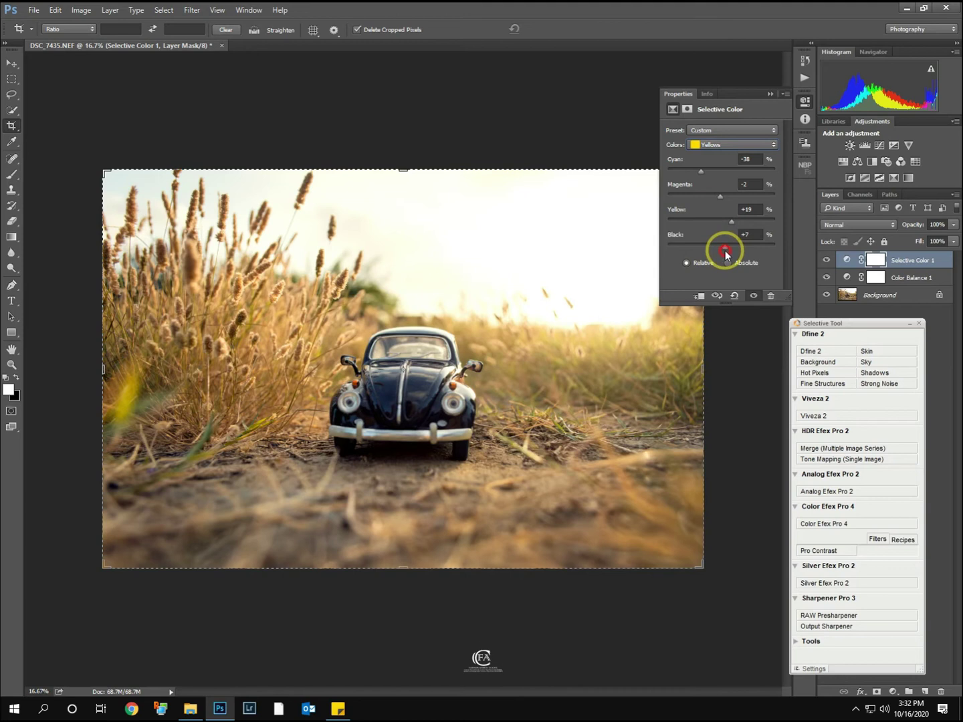
- Set the Selective Color Cyans to Cyan -7 and Magenta +3
left_click(713, 145)
left_click(713, 149)
scroll(713, 148, "down", 1)
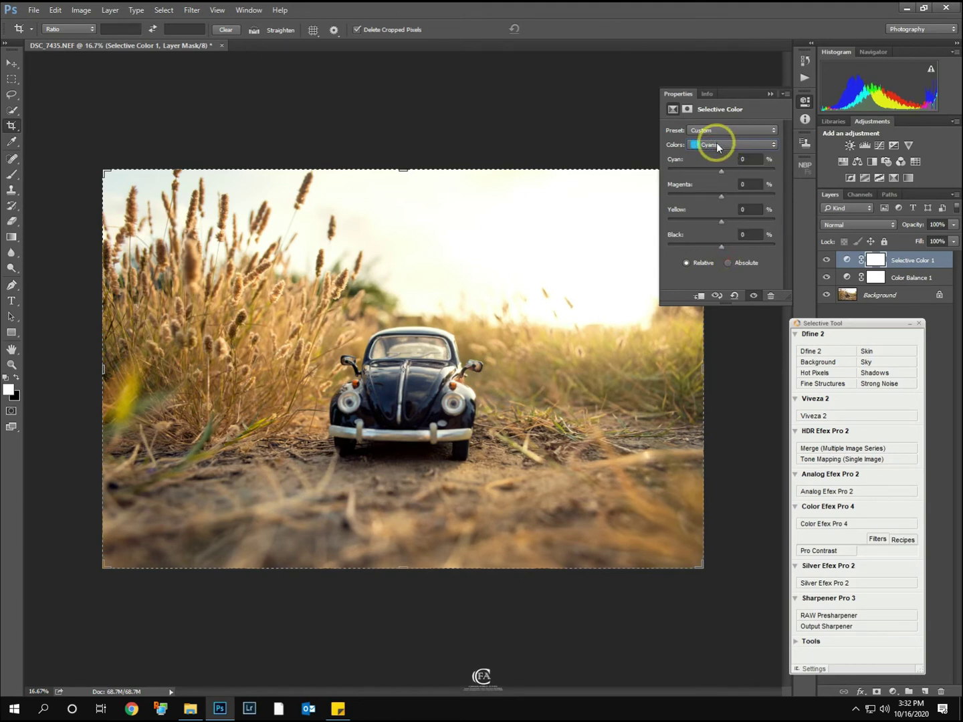
left_click_drag(740, 179, 710, 179)
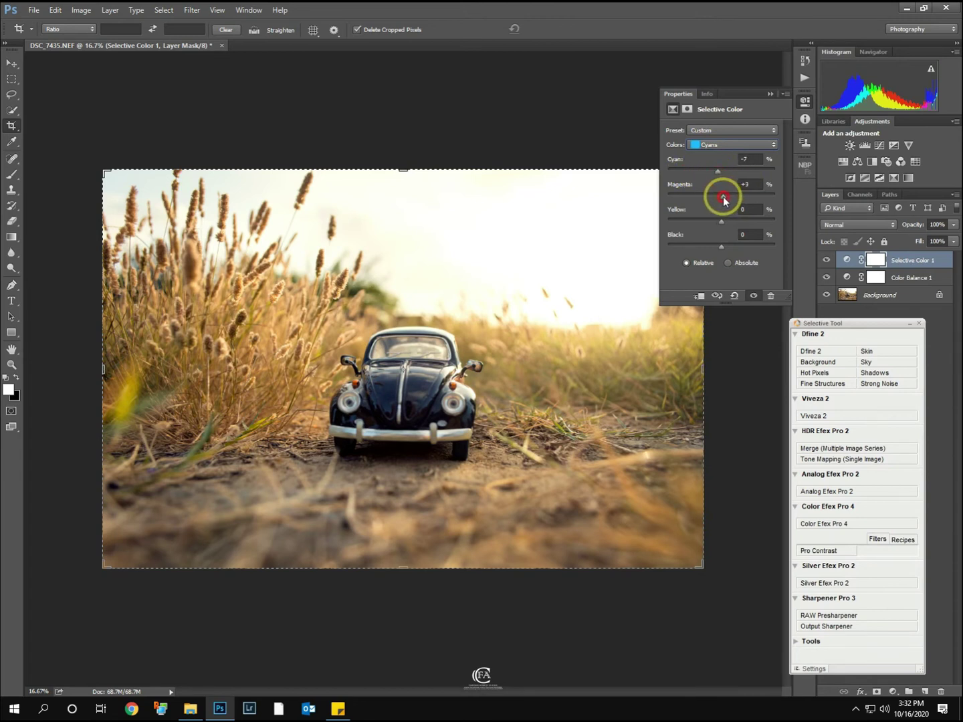
- Set the Selective Color Whites to Cyan +9, Magenta -7, Yellow -28 and Black about +43
left_click(715, 151)
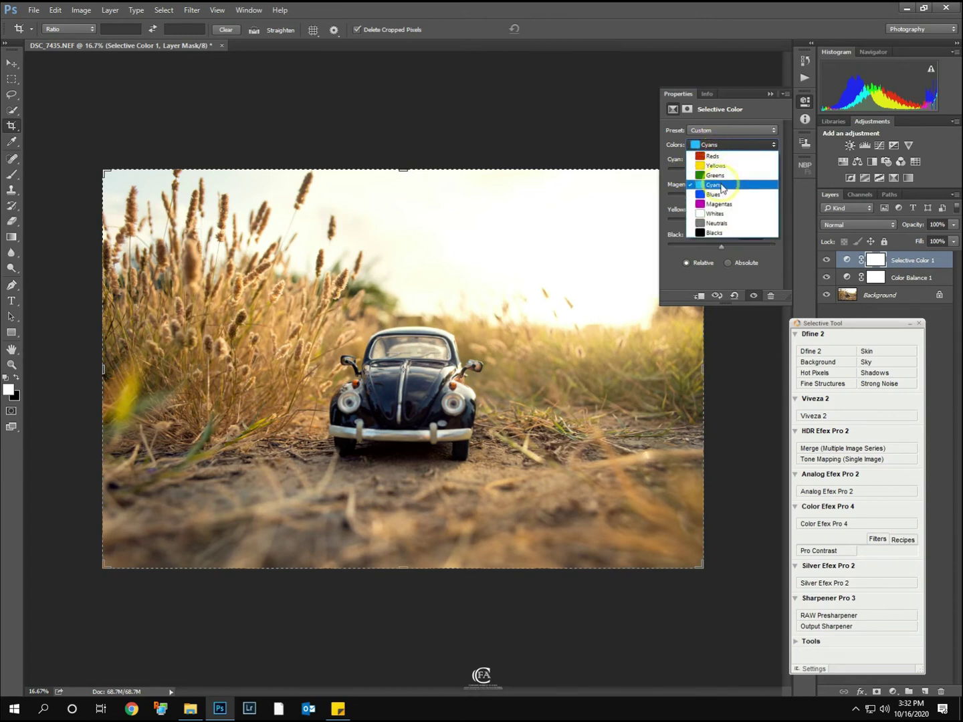
left_click(727, 213)
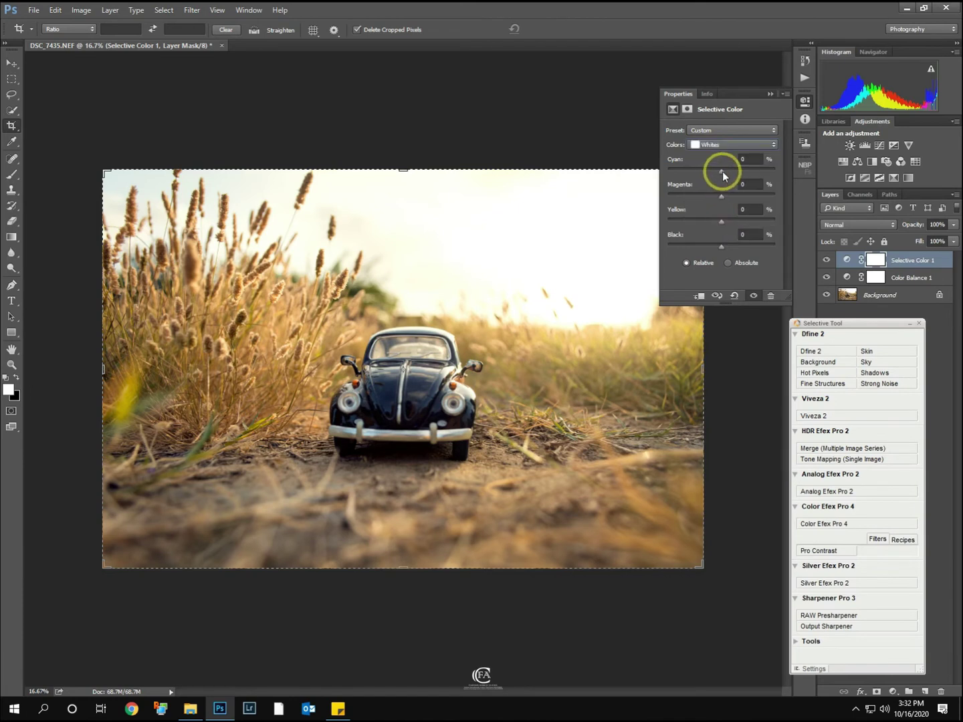
mouse_move(733, 176)
left_mouse_down()
mouse_move(688, 176)
mouse_move(728, 175)
mouse_move(707, 201)
mouse_move(719, 202)
mouse_move(726, 173)
left_mouse_up()
left_click_drag(723, 224, 744, 253)
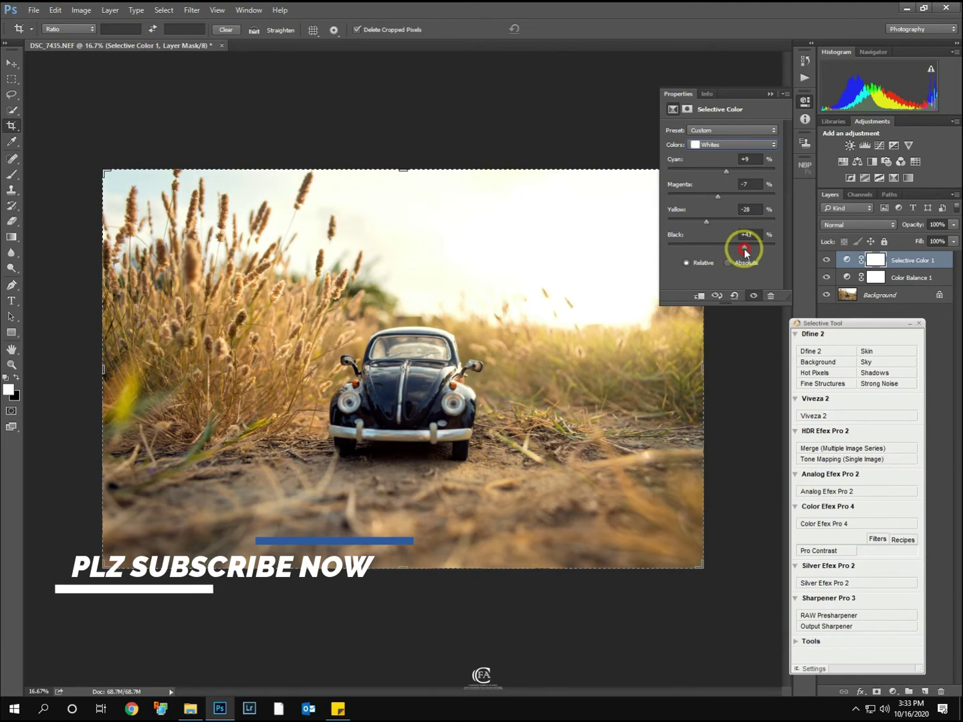
- Set the Selective Color Neutrals to Cyan +7, Magenta +4, Yellow +4 and Black -6
scroll(711, 145, "down", 1)
left_click_drag(723, 175, 719, 248)
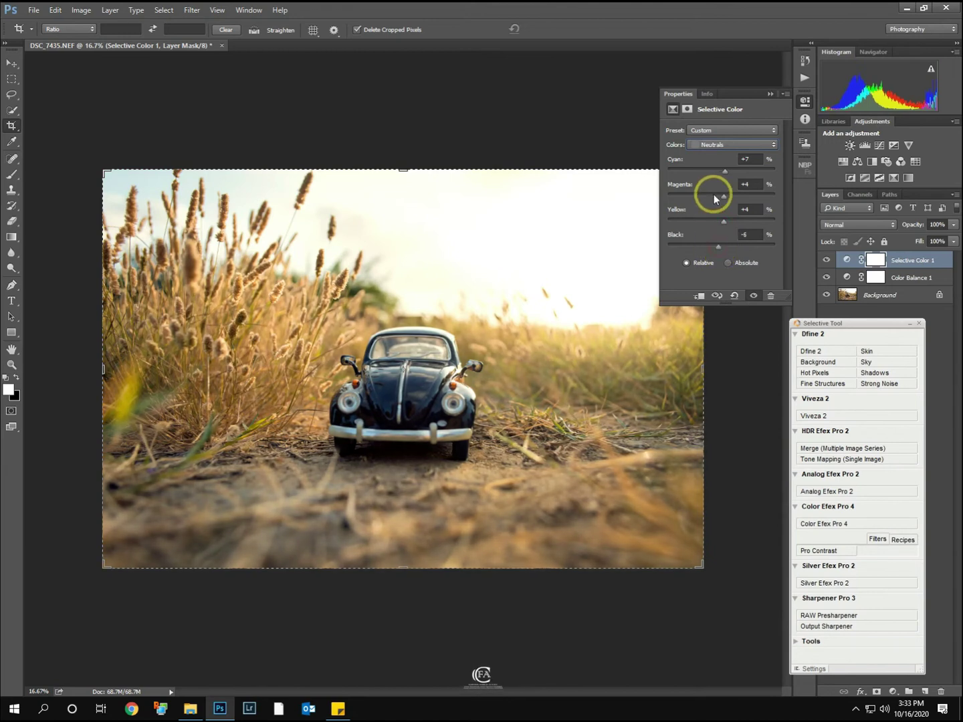
- Toggle the Selective Color layer's visibility to compare the photo with and without it
left_click(754, 296)
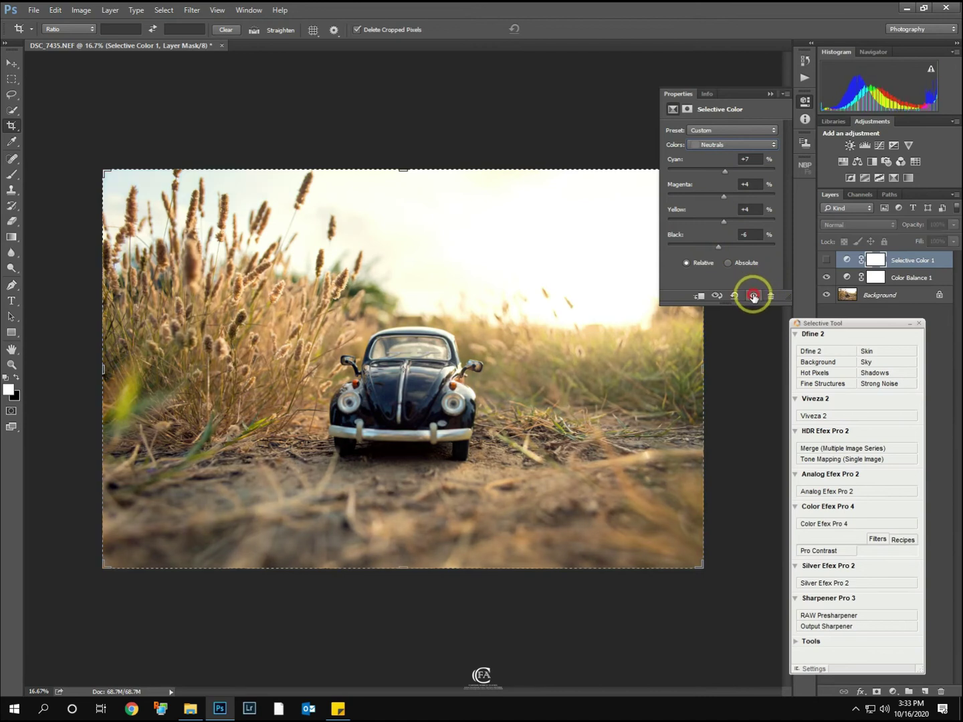
left_click(753, 297)
left_click(753, 297)
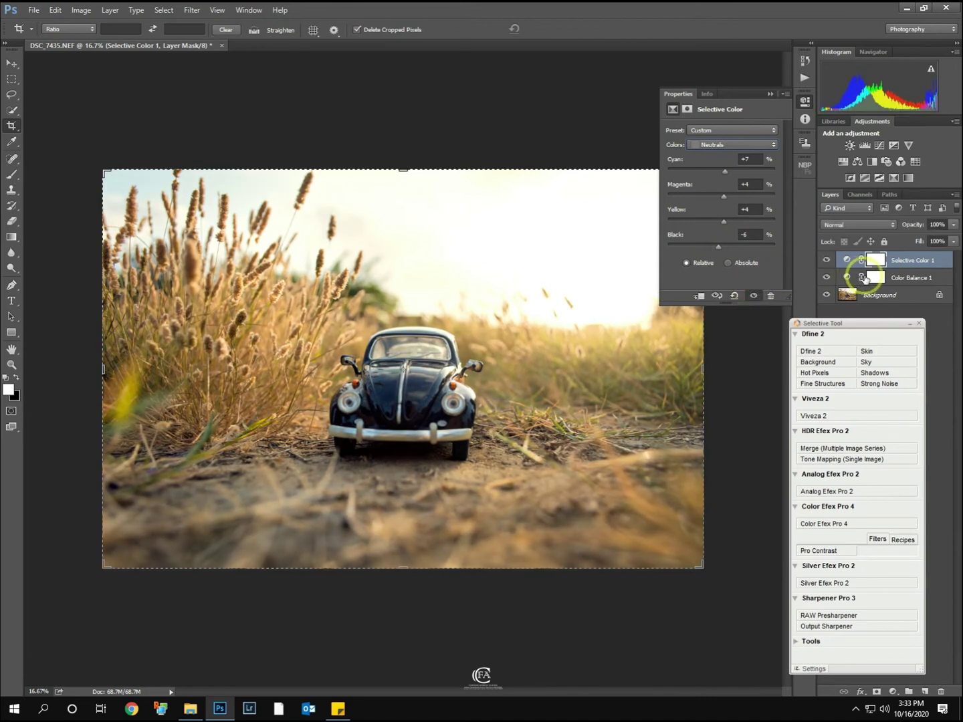
- Add a Photo Filter adjustment layer with Warming Filter (85) at 25% density and compare the photo with and without it
left_click(886, 162)
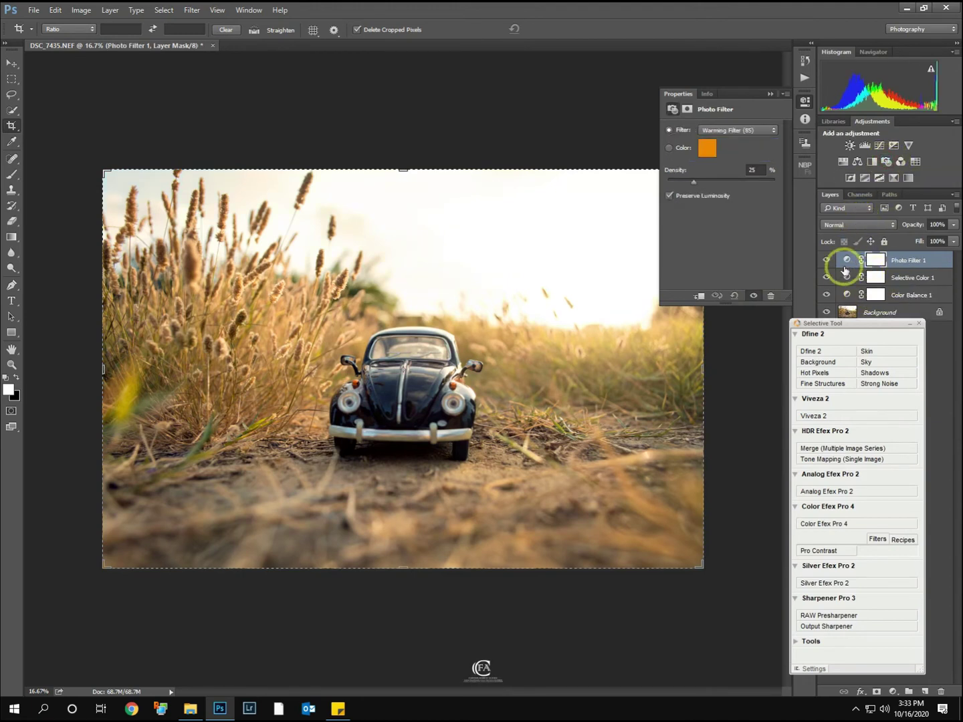
left_click(827, 261)
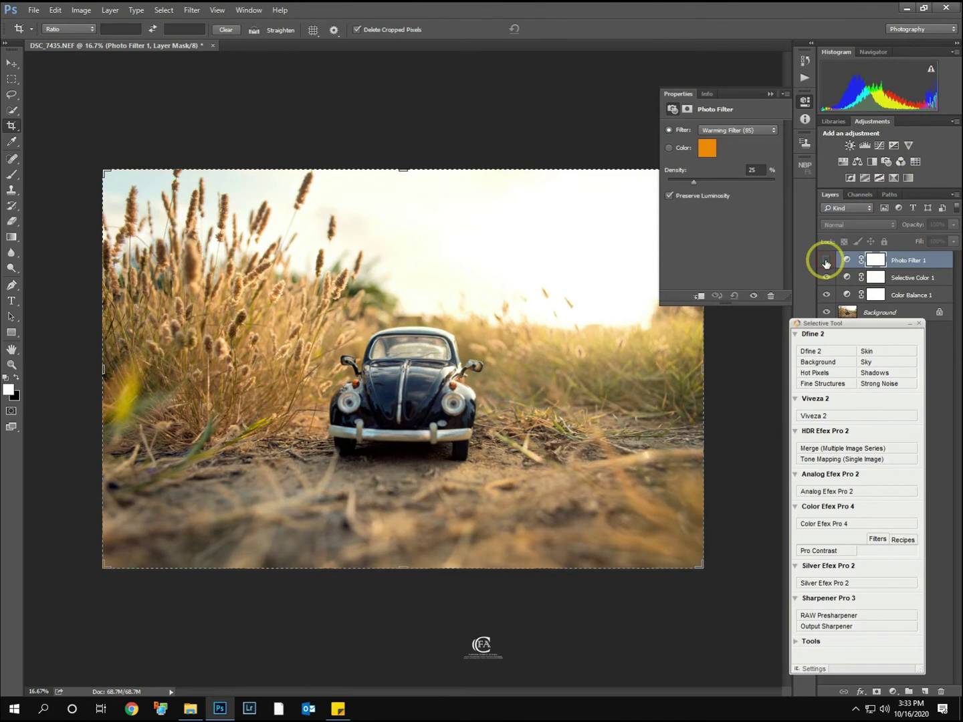
left_click(826, 262)
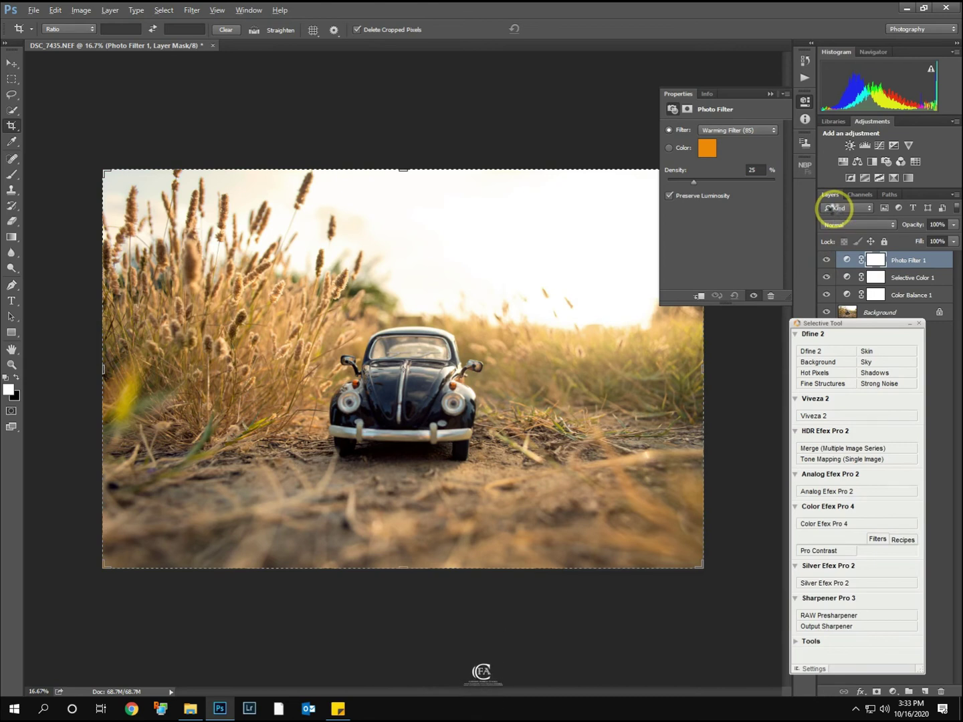
- Stamp the visible layers into a new layer and open Color Efex Pro 4's Pro Contrast with Color Cast 15%, Contrast 11% and Dynamic Contrast 20%
key("ctrl+shift+alt+e")
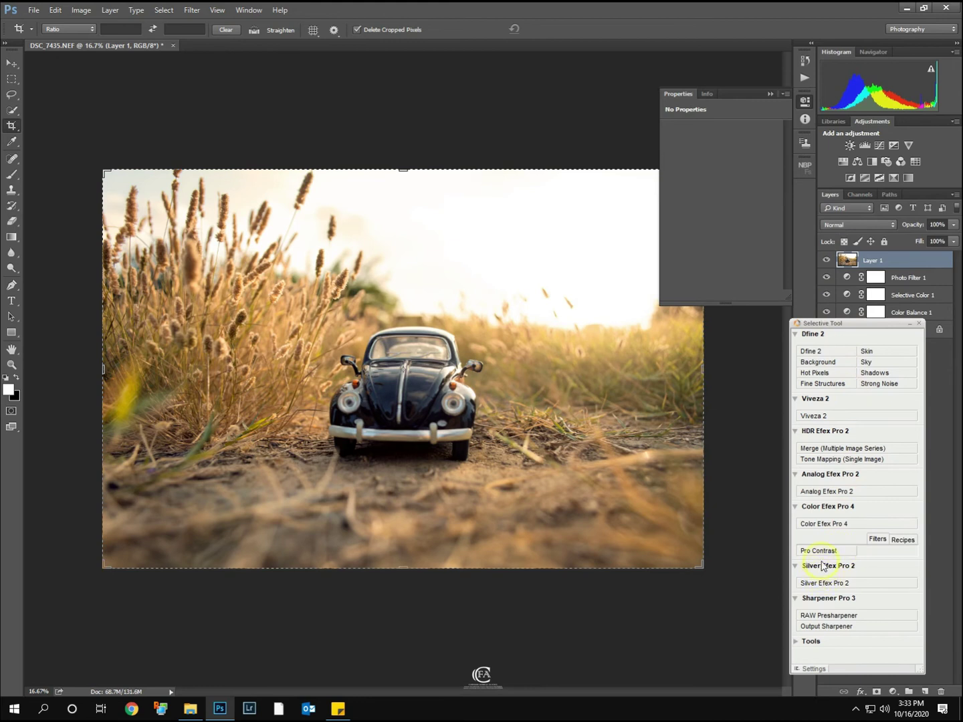
left_click(817, 555)
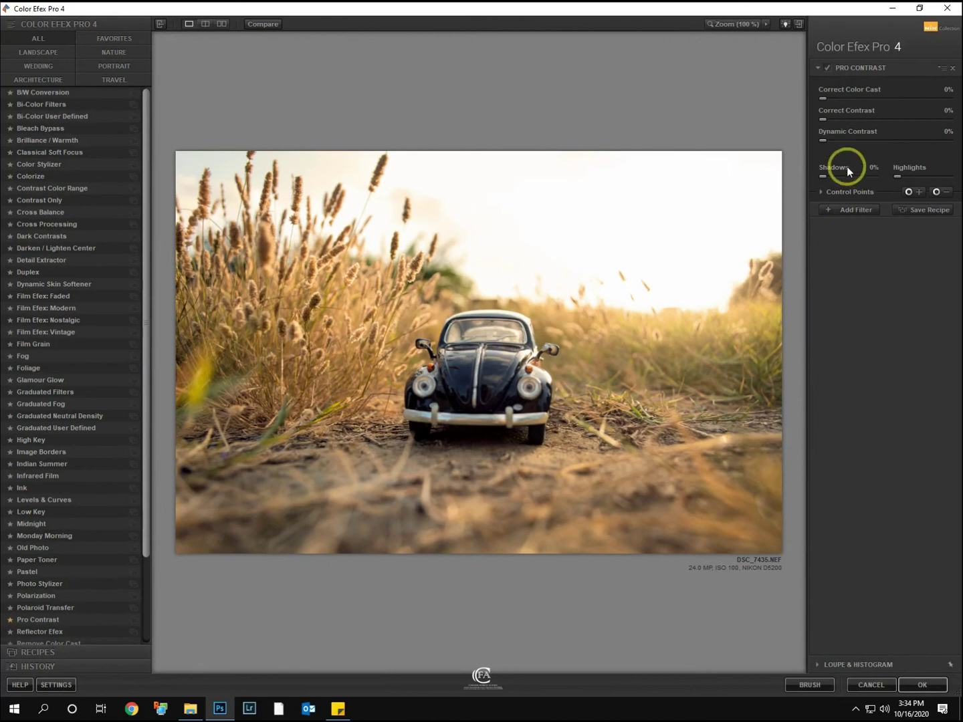
left_click_drag(827, 140, 843, 139)
left_click(847, 142)
left_click(833, 119)
mouse_move(823, 98)
left_mouse_down()
mouse_move(849, 99)
mouse_move(839, 98)
left_mouse_up()
left_click(836, 117)
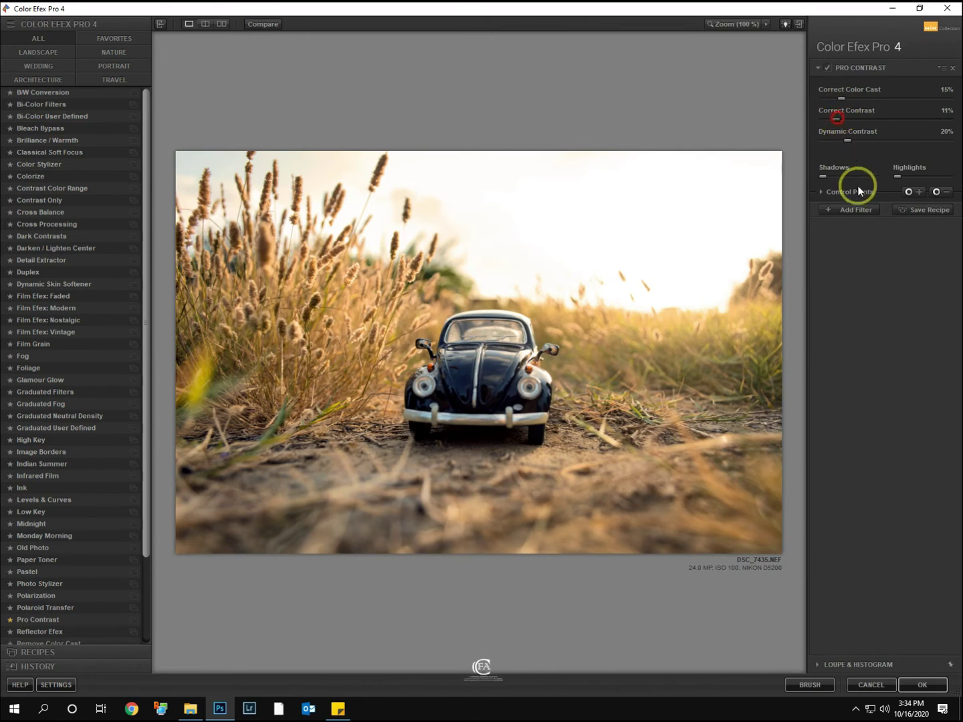
- Add a Reflector Efex filter with the Gold method and set its Source Direction to about 215°
left_click(849, 209)
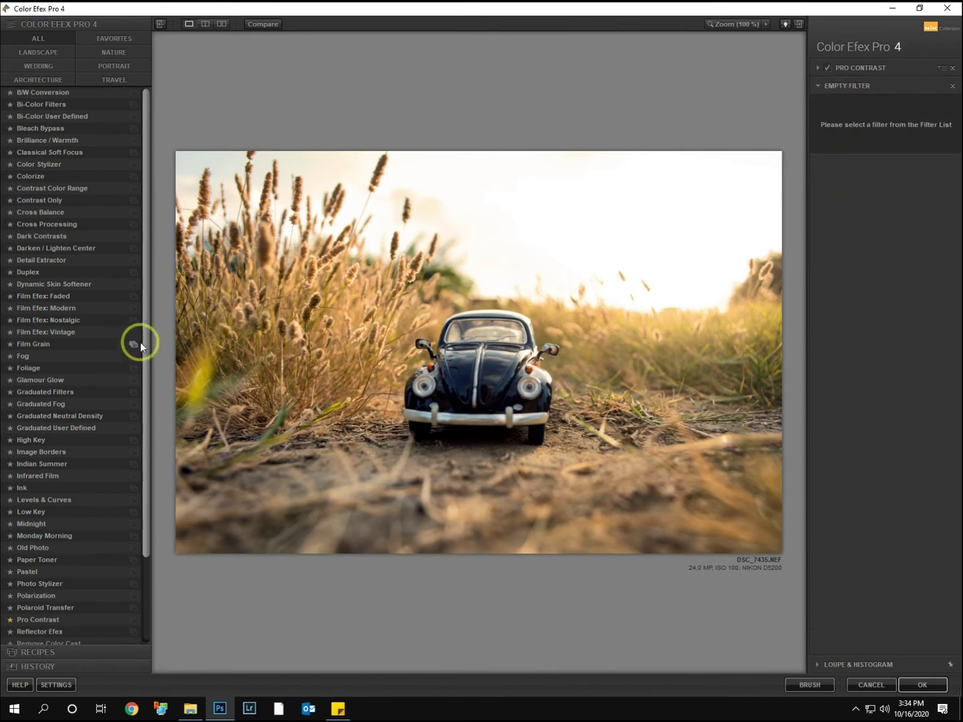
left_click_drag(145, 335, 147, 426)
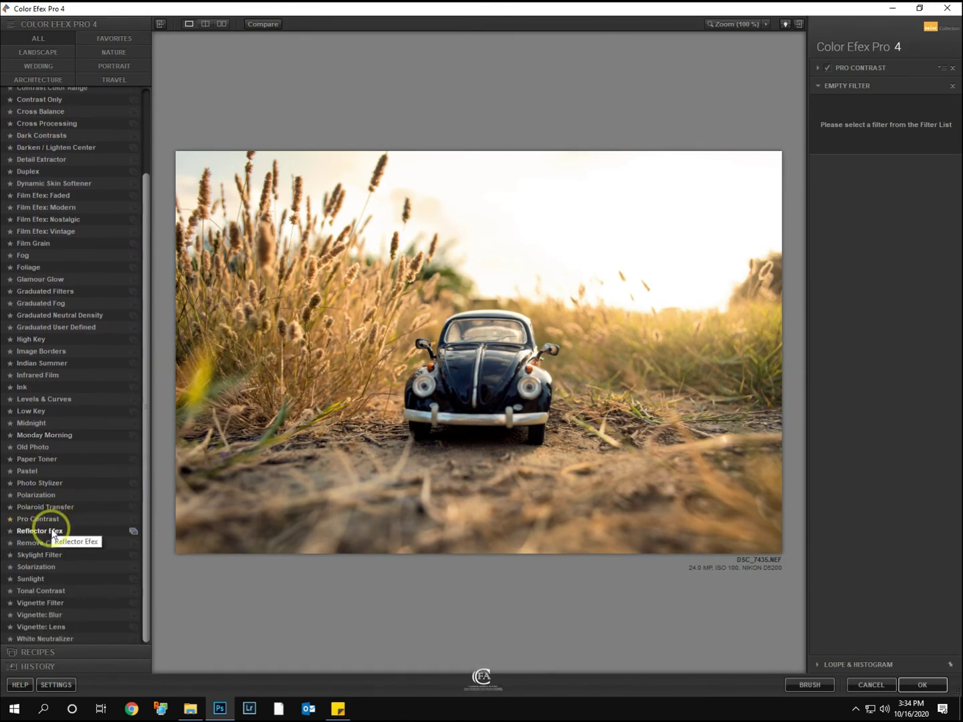
left_click(31, 530)
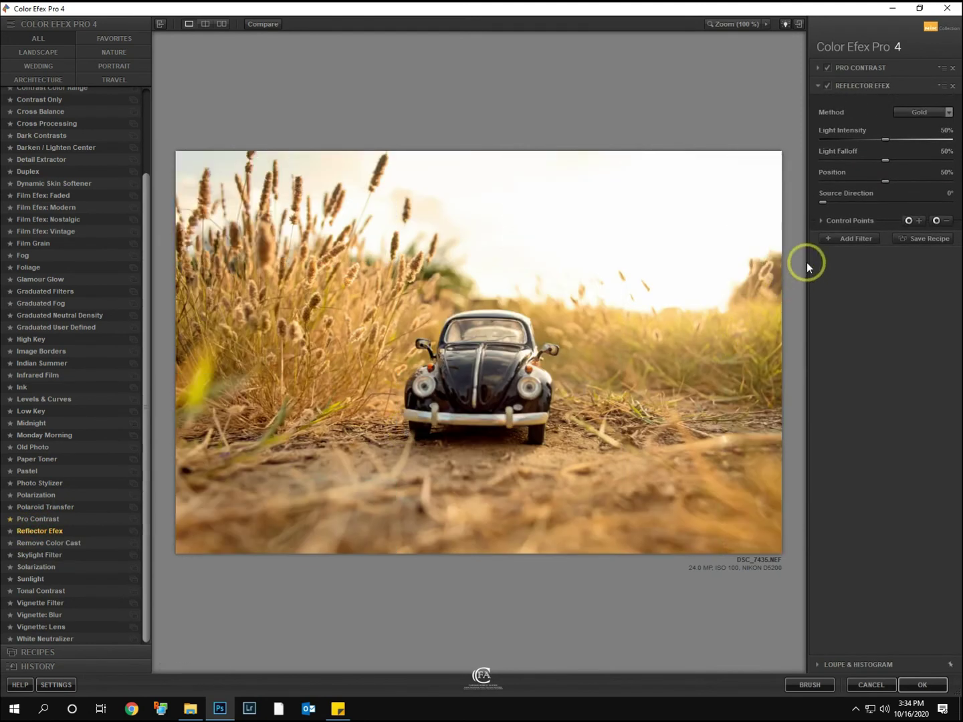
left_click_drag(823, 201, 893, 202)
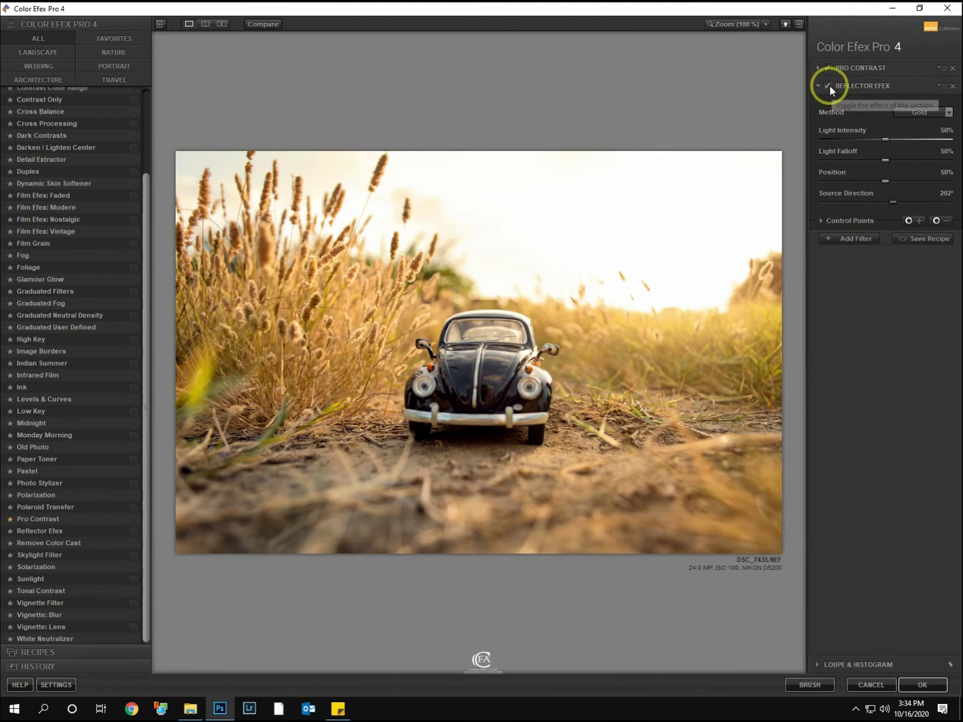
left_click(829, 86)
left_click(829, 86)
mouse_move(893, 202)
left_mouse_down()
mouse_move(905, 204)
mouse_move(896, 199)
left_mouse_up()
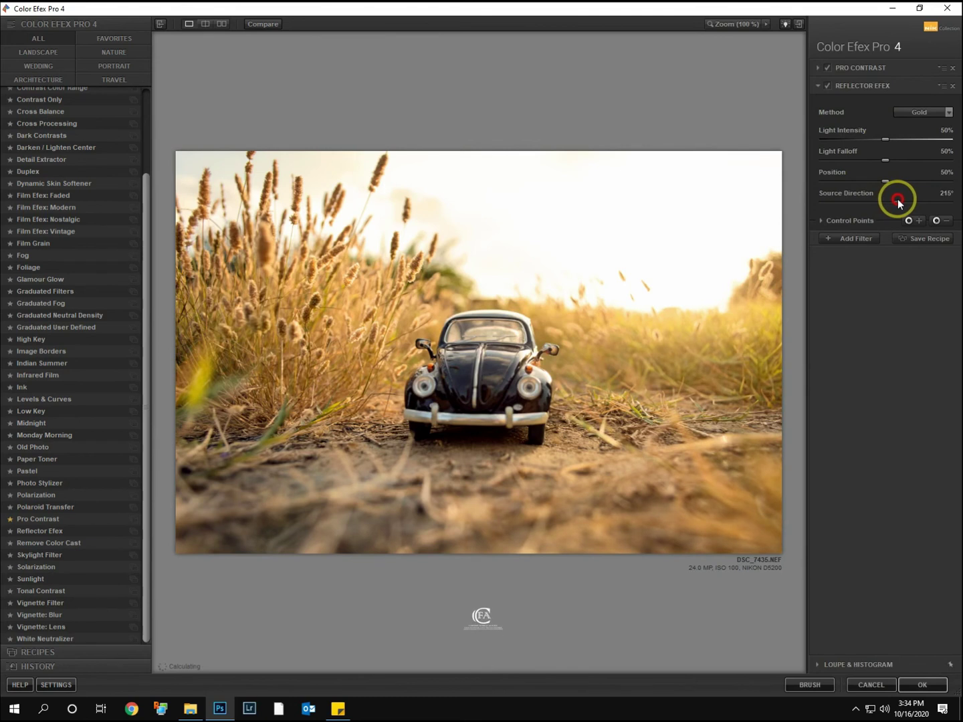
- Add an Indian Summer filter using method 3 with Enhance Foliage at about 33%
left_click(849, 244)
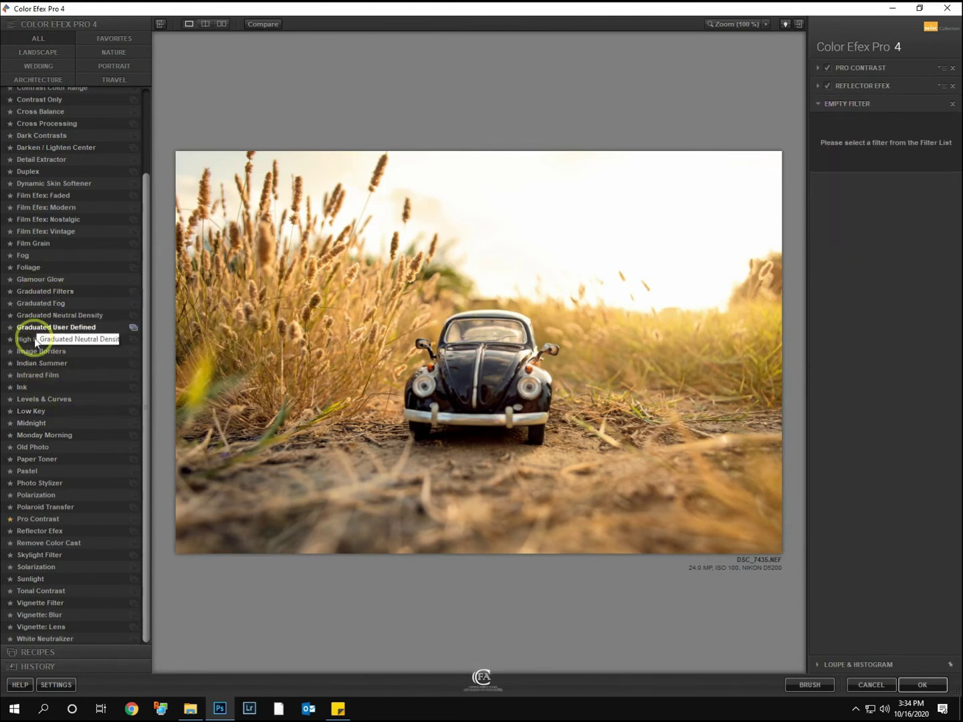
left_click(33, 364)
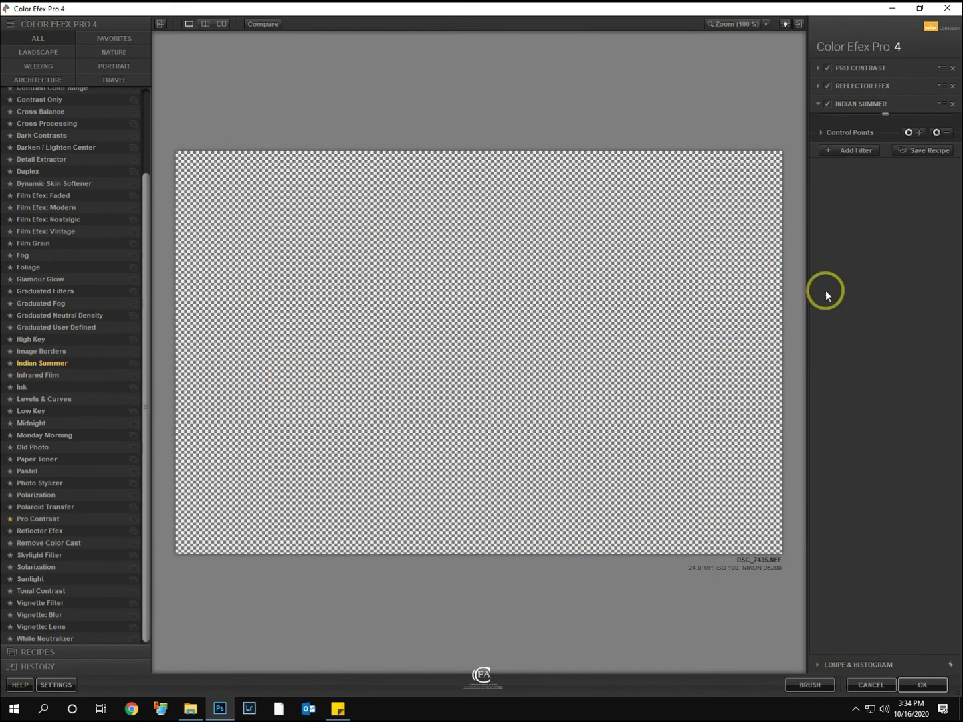
left_click(915, 129)
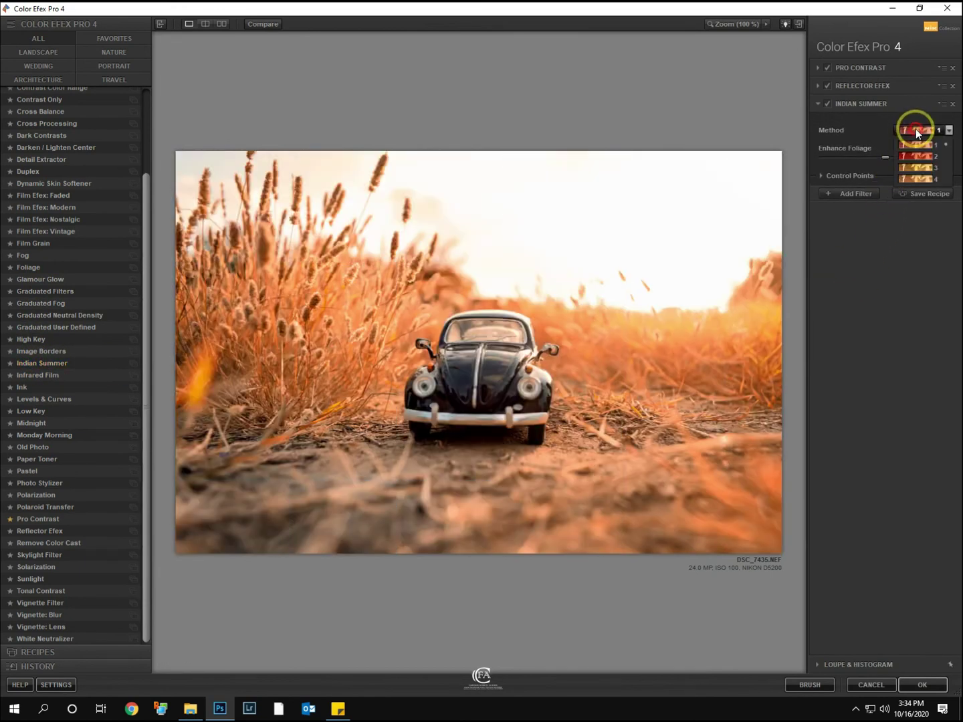
left_click(920, 166)
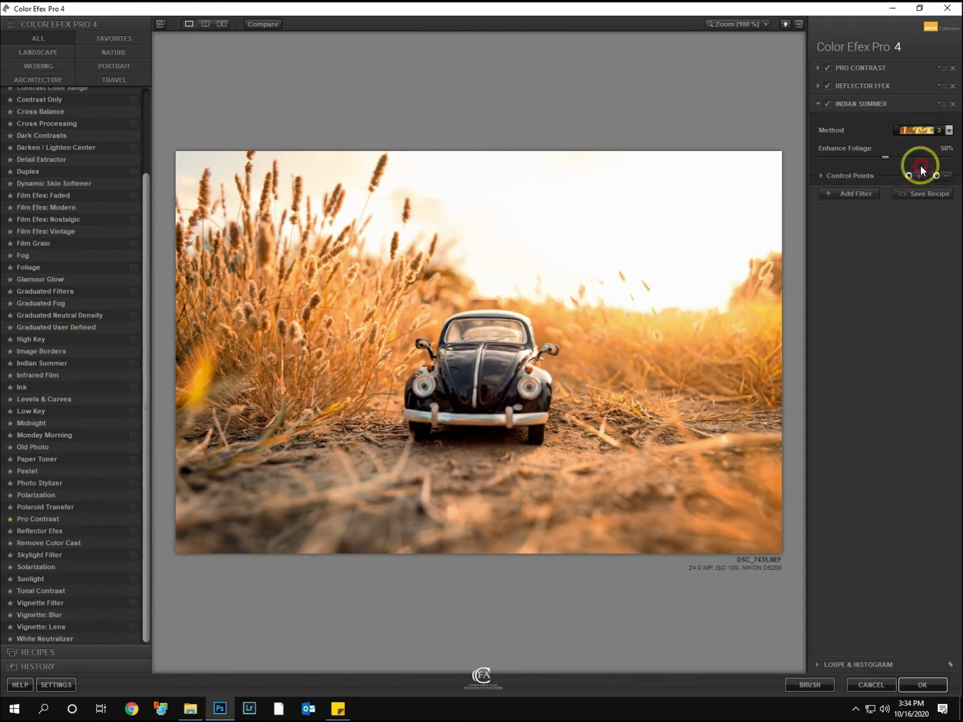
left_click_drag(885, 159, 864, 159)
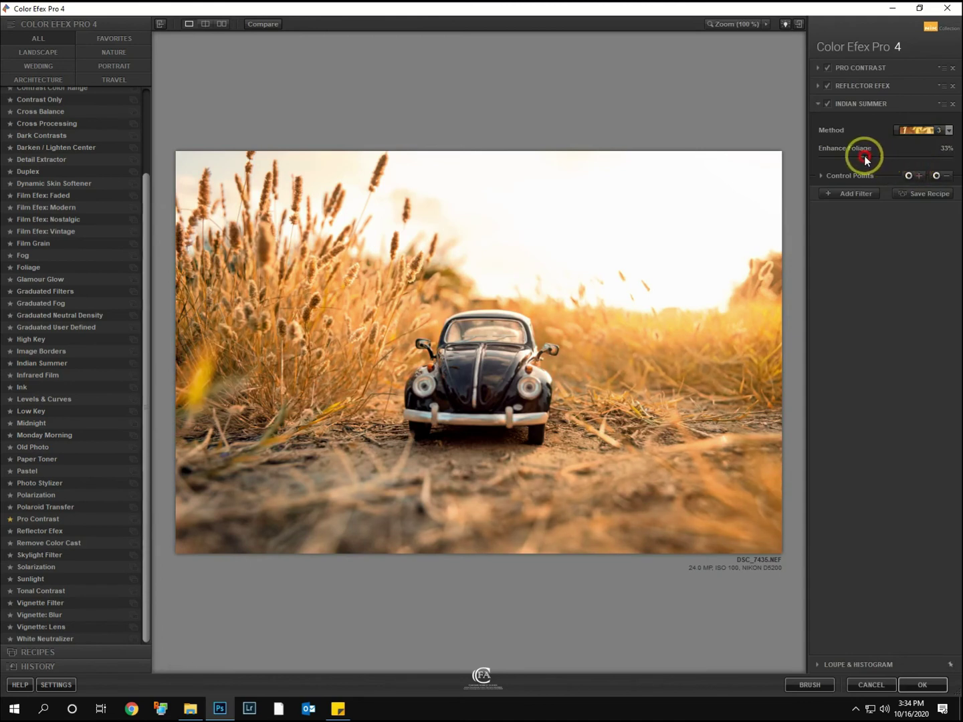
- Add a Foliage filter using method 2 with Enhance Foliage at about 28%, and compare the result with the original photo
left_click(847, 196)
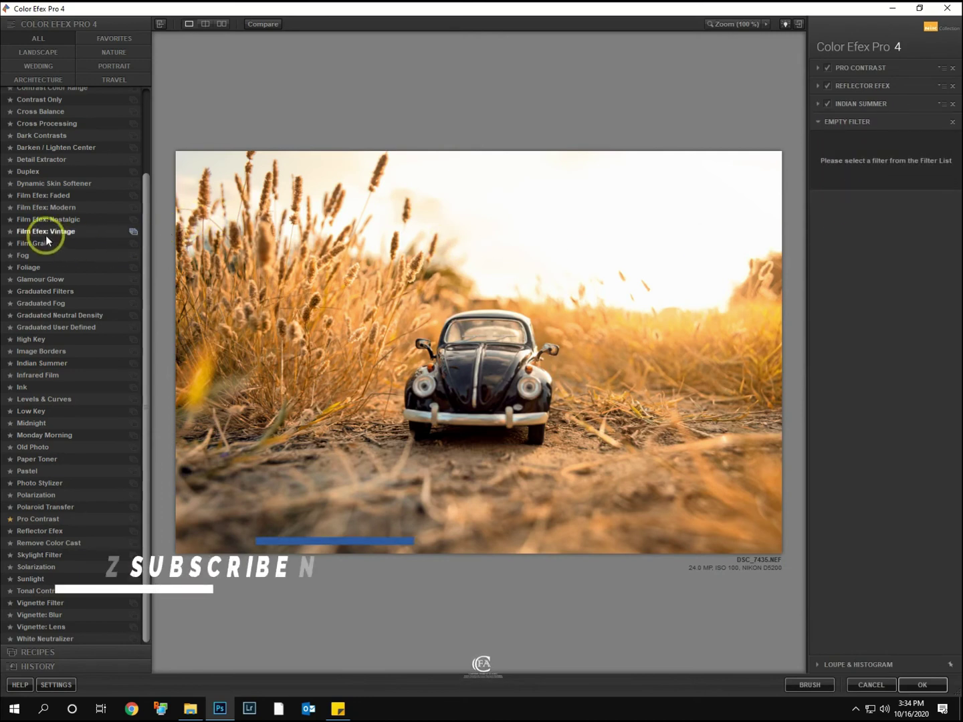
left_click(28, 268)
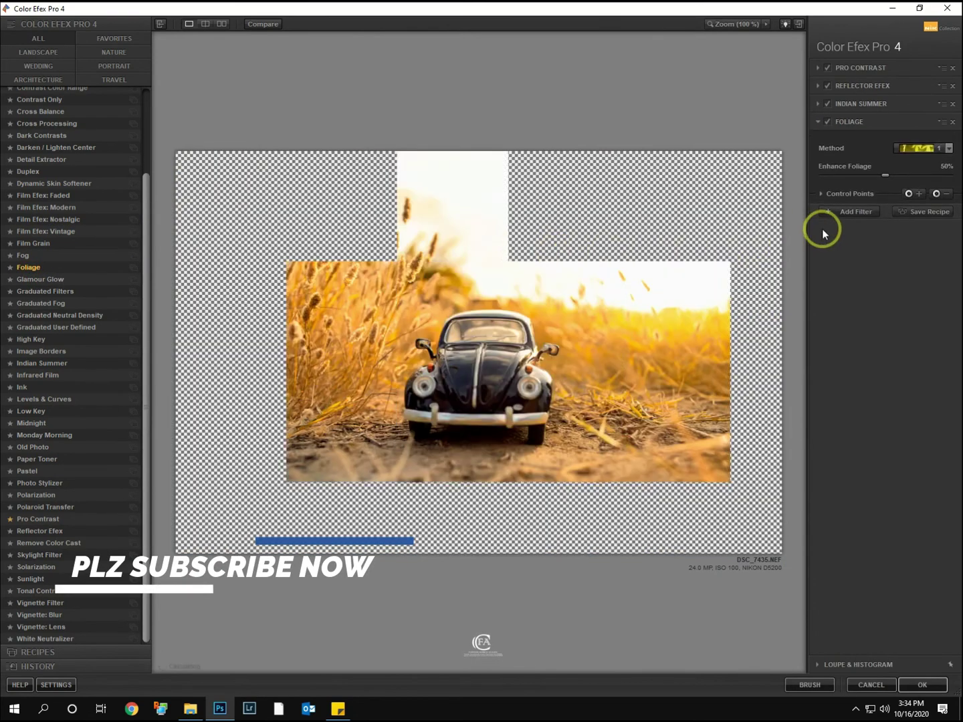
left_click(930, 148)
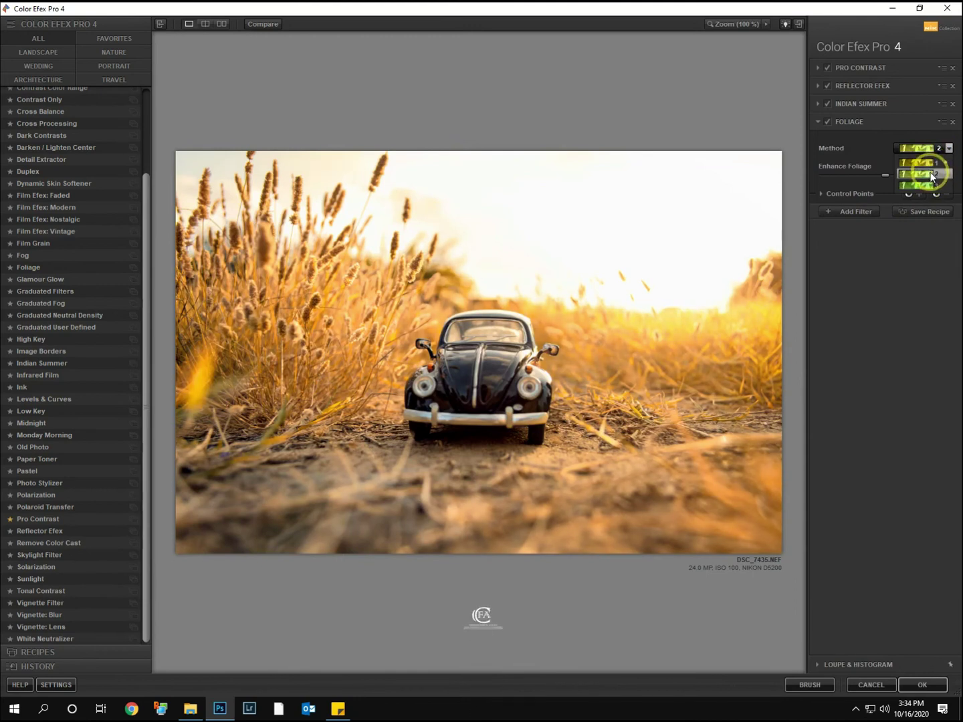
left_click(931, 176)
left_click(859, 178)
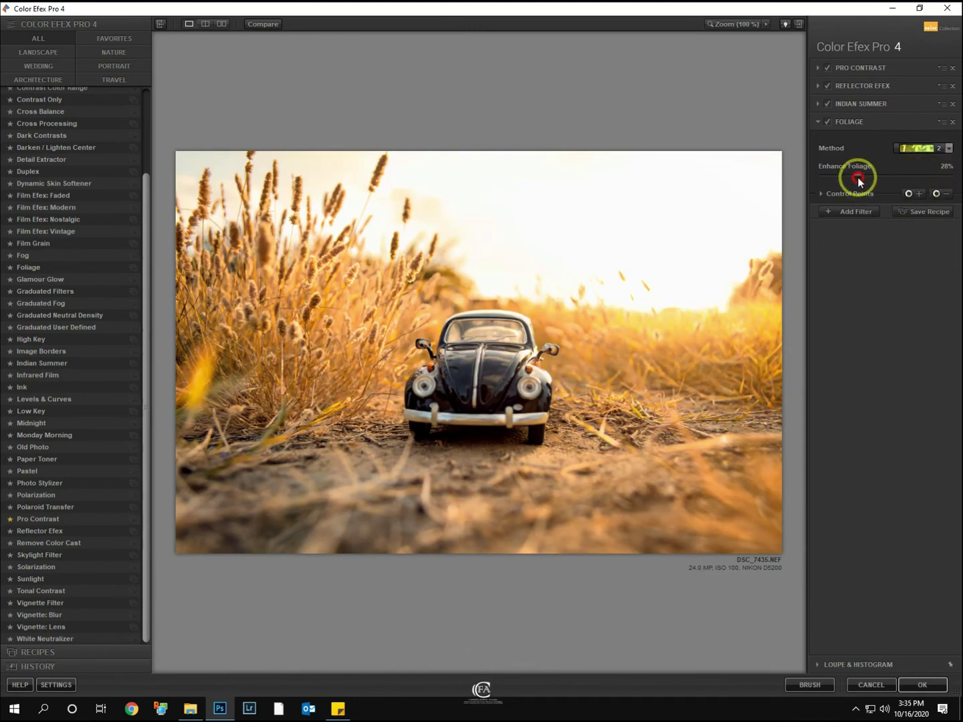
left_click(259, 25)
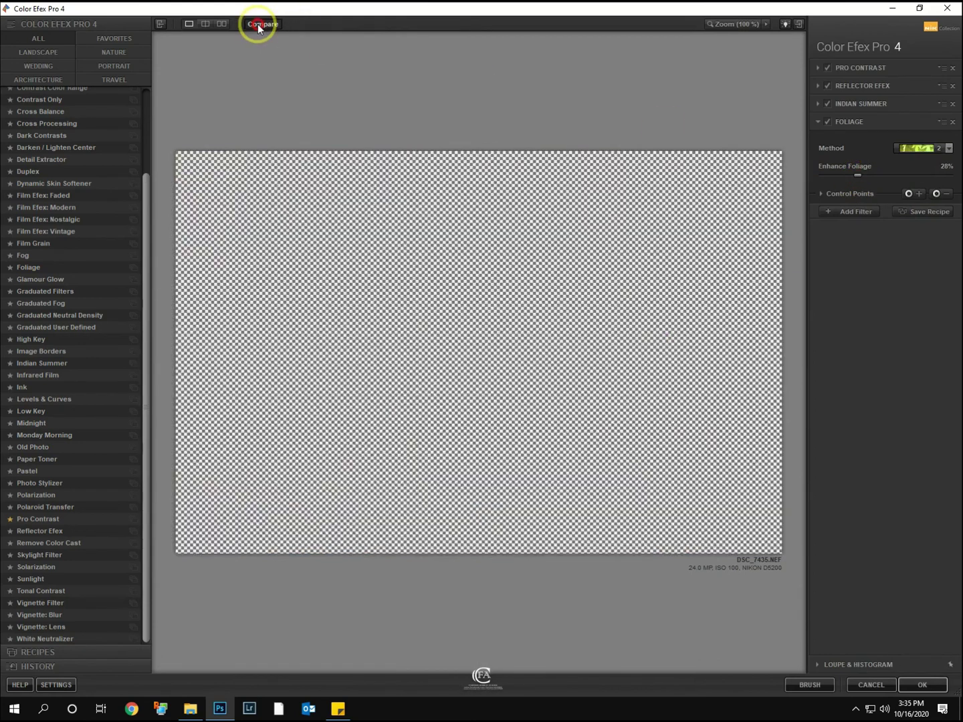
left_click(259, 25)
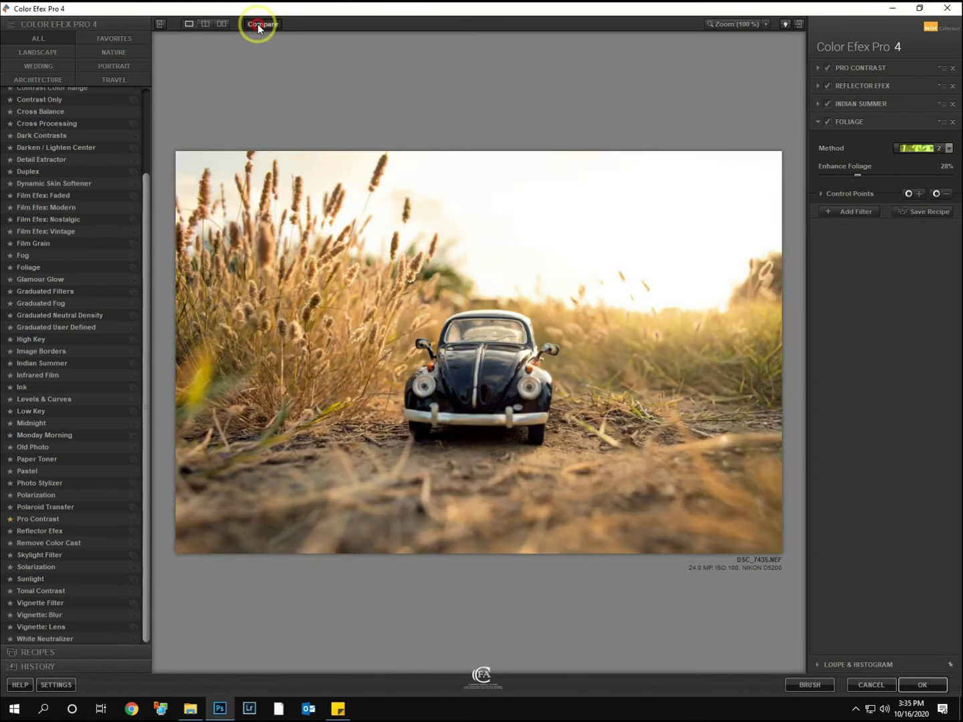
left_click(258, 26)
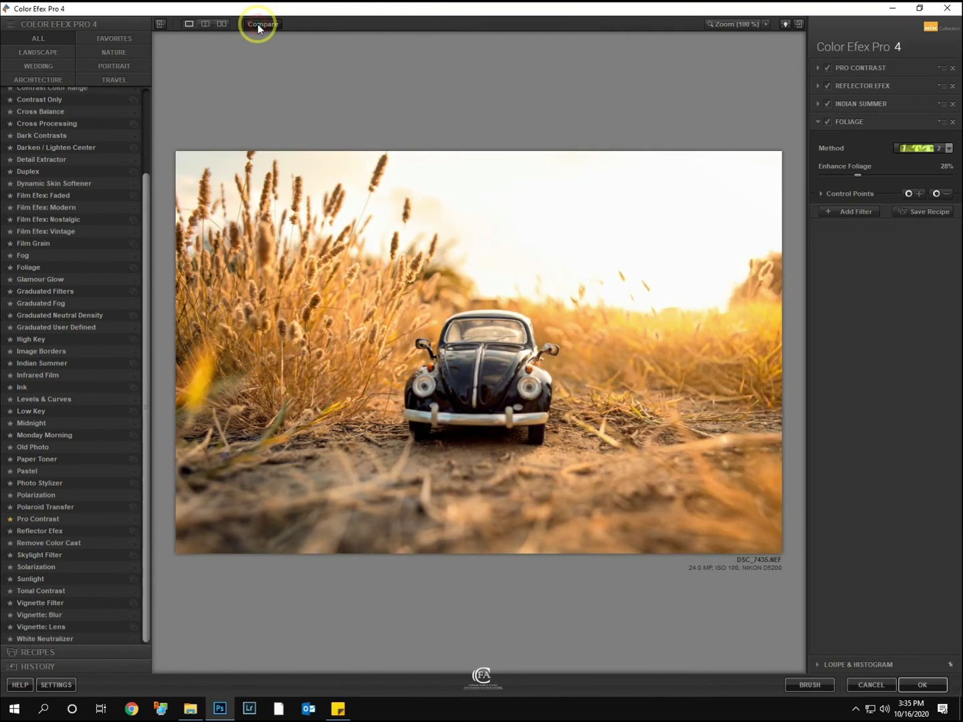
- Add a Darken / Lighten Center filter centered on the car with Center Luminosity 13% and Border Luminosity -14%, and apply the filter stack
left_click(841, 212)
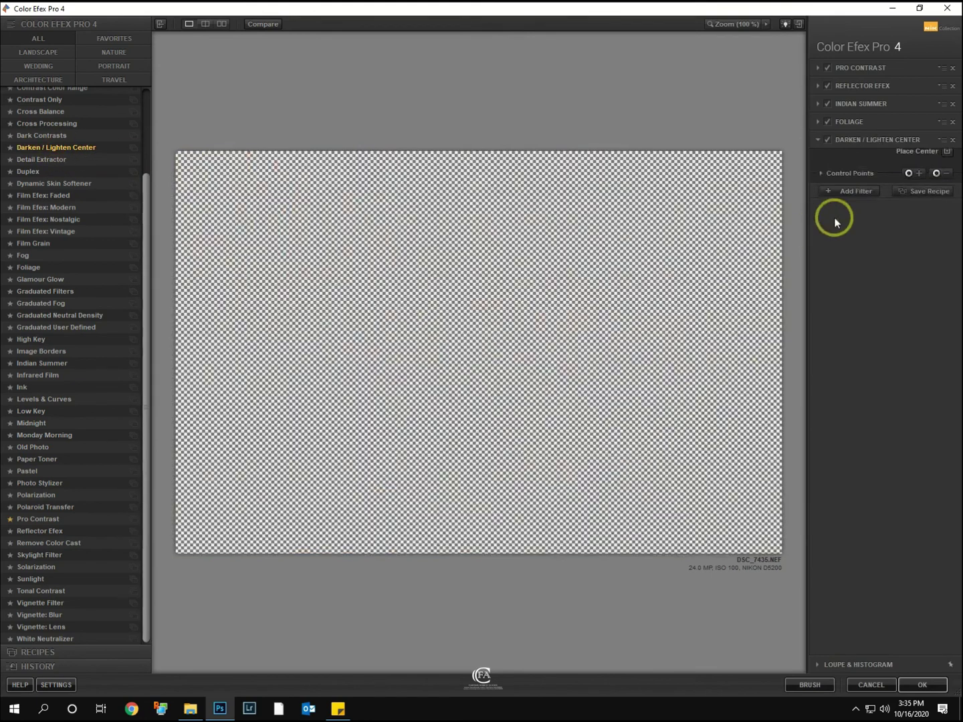
left_click(947, 256)
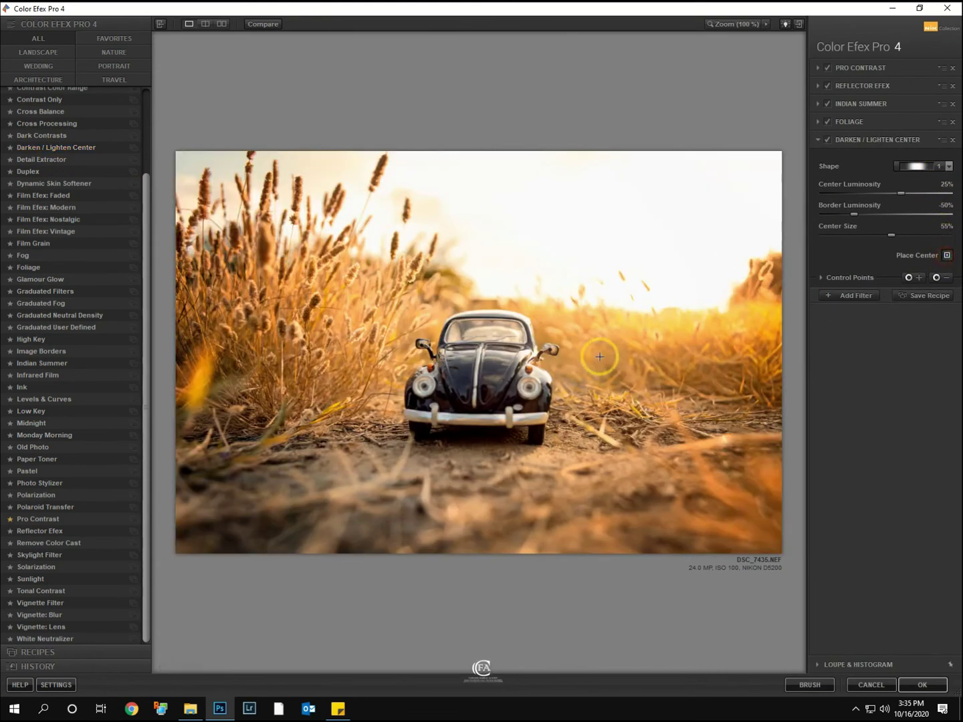
left_click(491, 383)
left_click_drag(854, 214, 884, 214)
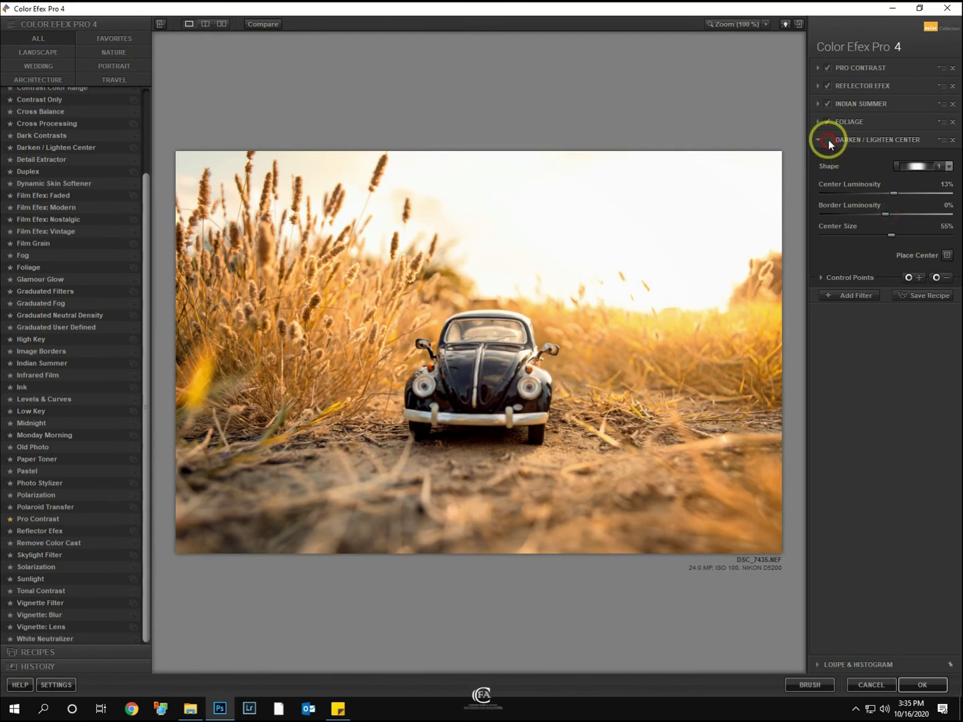
left_click_drag(886, 216, 877, 219)
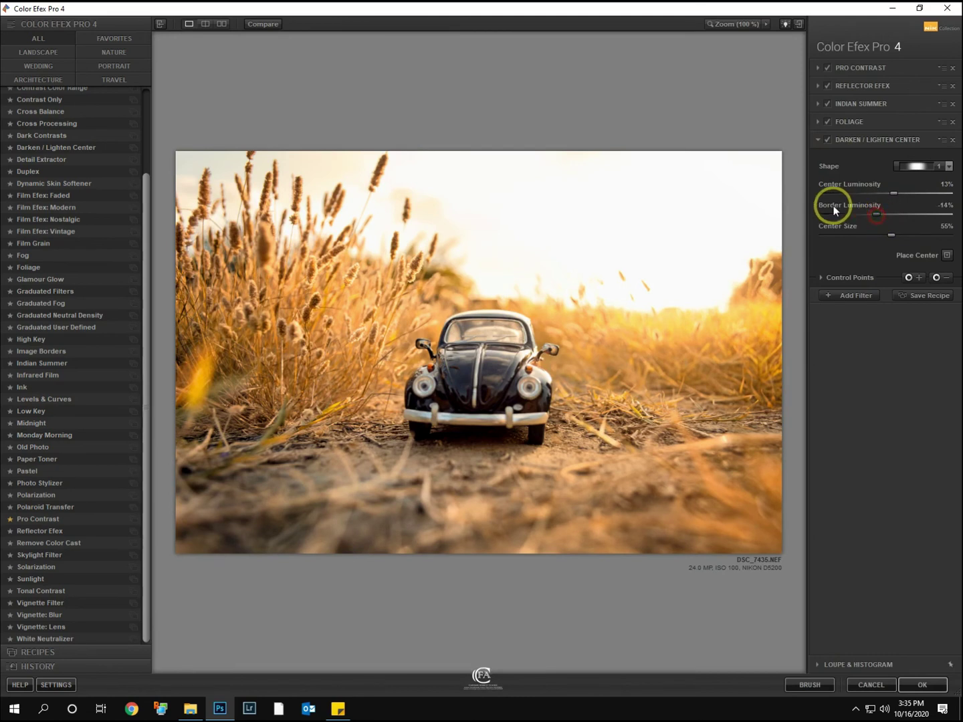
left_click(271, 26)
left_click(274, 27)
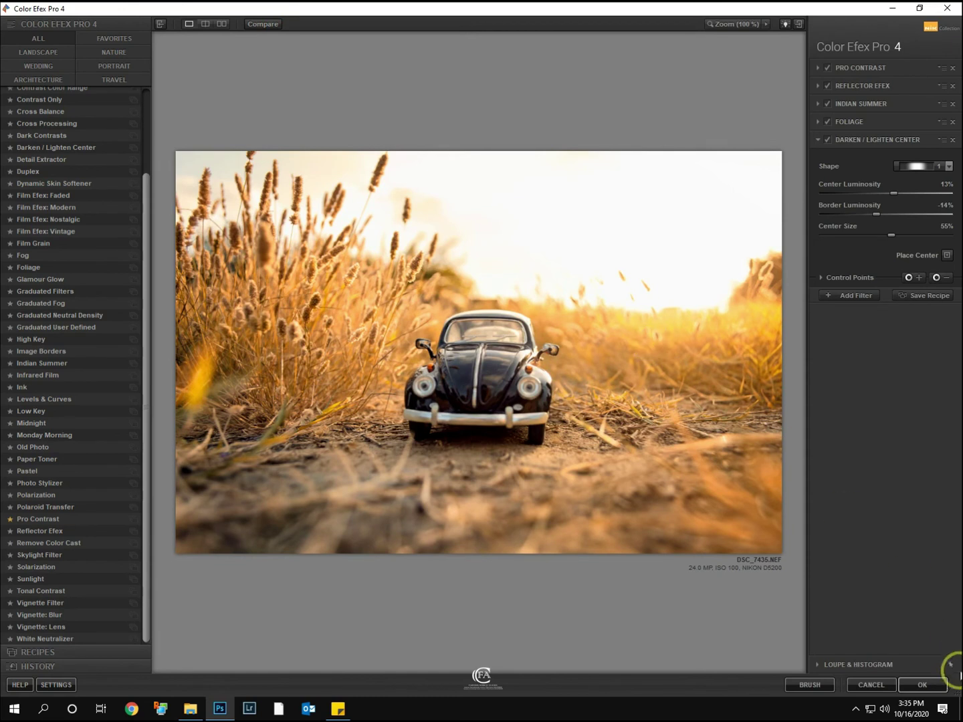
left_click(925, 687)
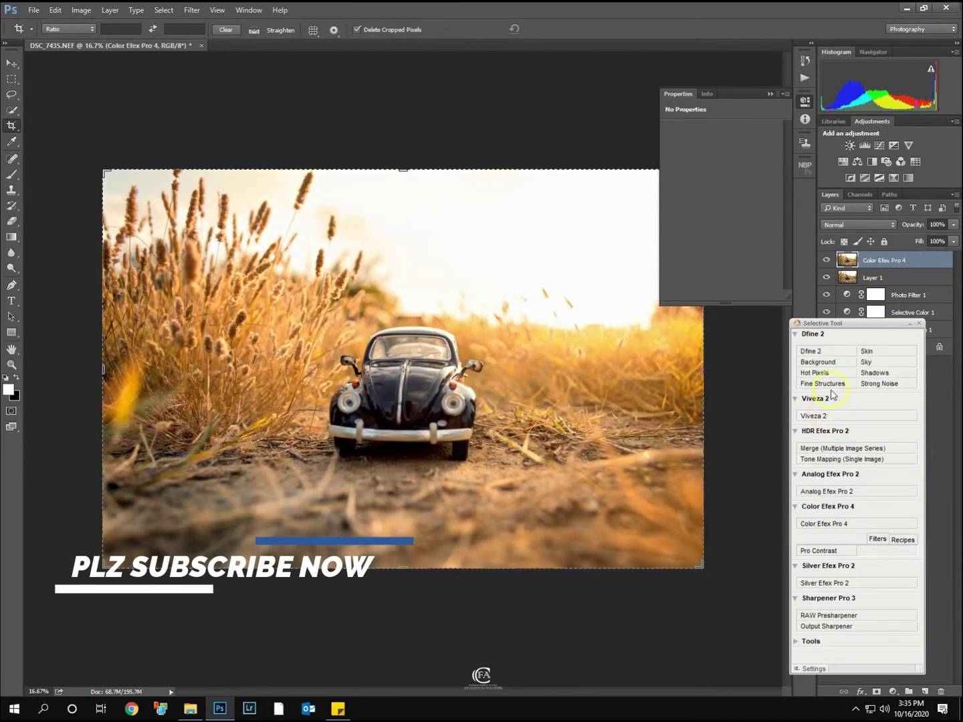
- Play the Sunlight action from the My Actions set to add a warm gradient glow over the photo
left_click(805, 78)
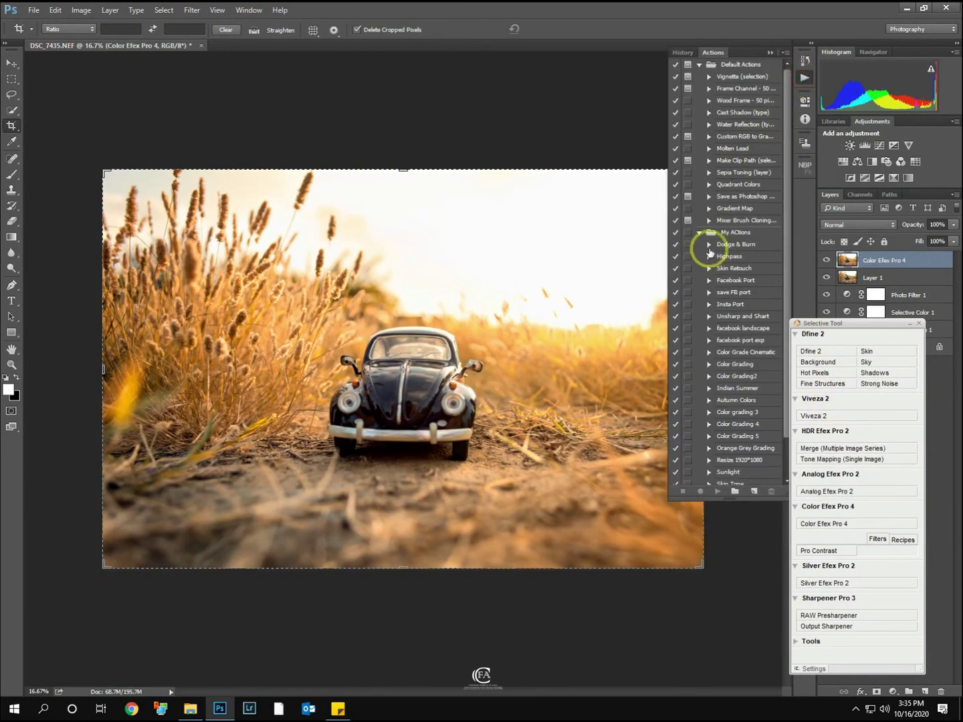
left_click(729, 472)
left_click(719, 492)
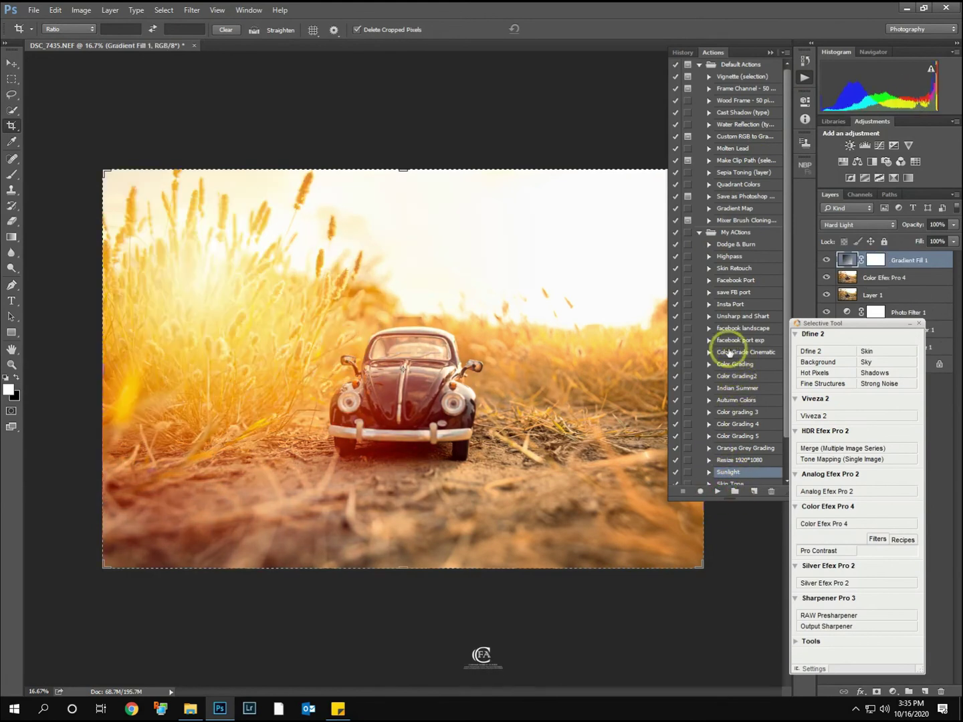
- Reposition the Gradient Fill layer's glow onto the bright sky at the photo's upper right, and compare the photo with and without it
double_click(843, 259)
left_click_drag(210, 311, 615, 213)
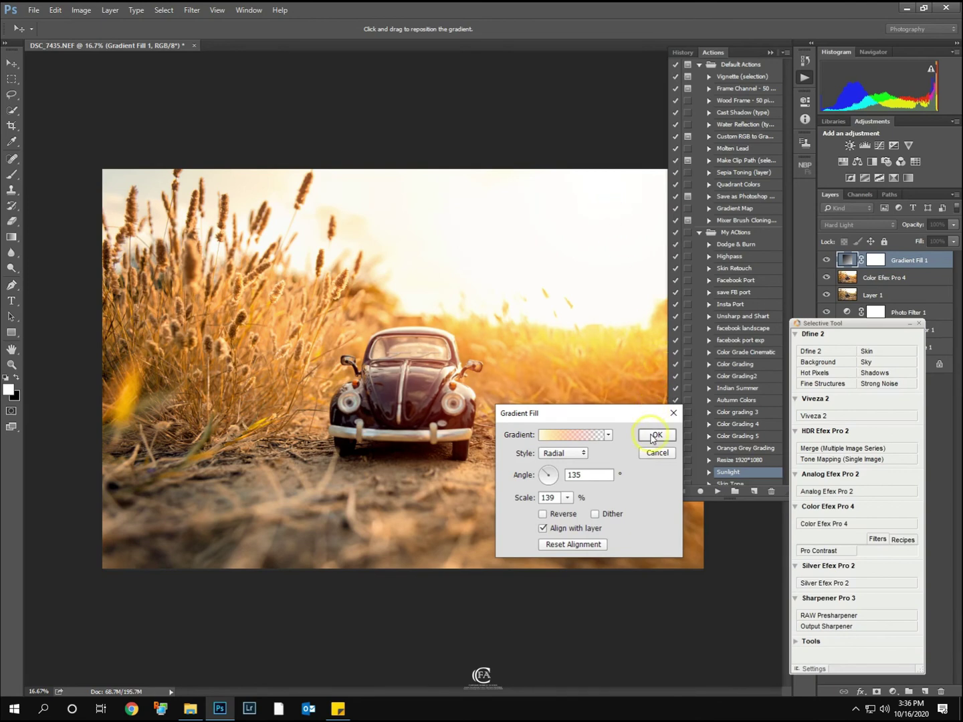
left_click(652, 435)
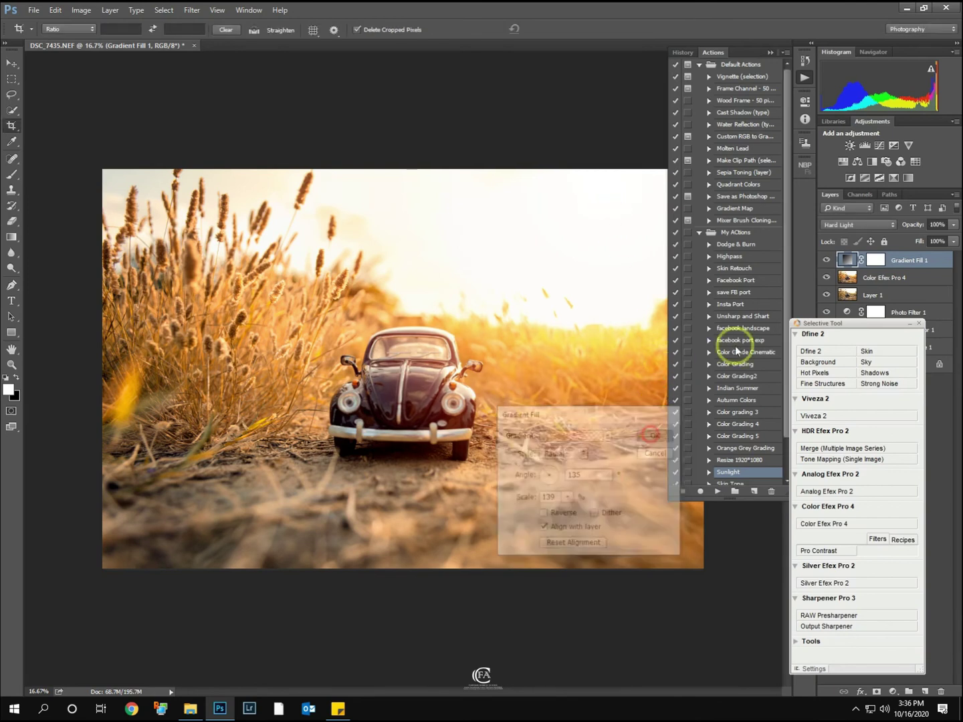
left_click(827, 260)
left_click(827, 260)
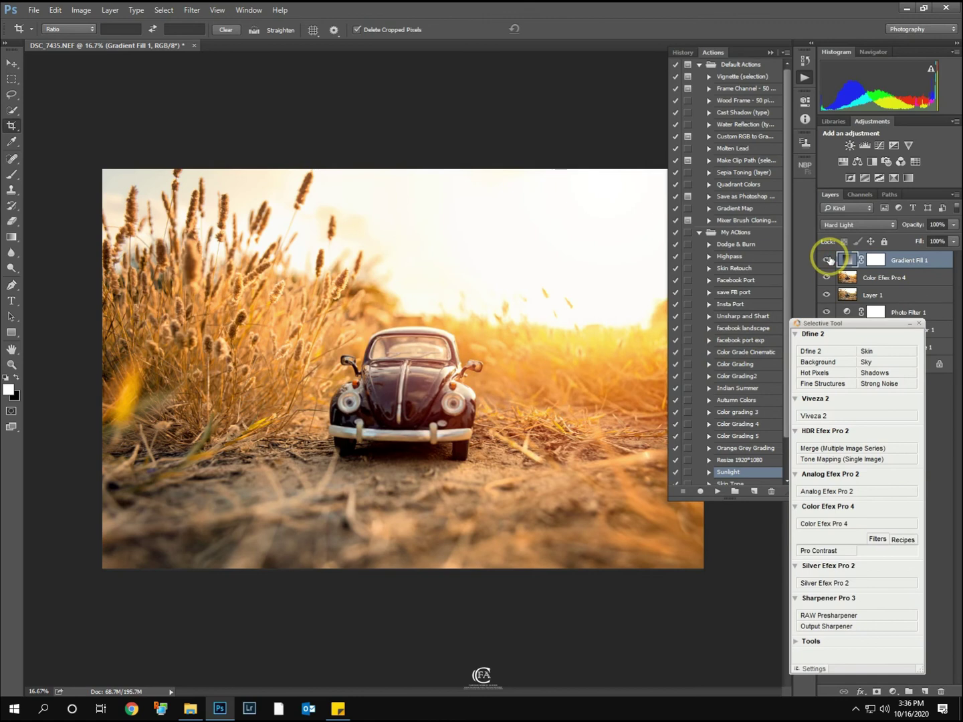
left_click(827, 261)
left_click(828, 260)
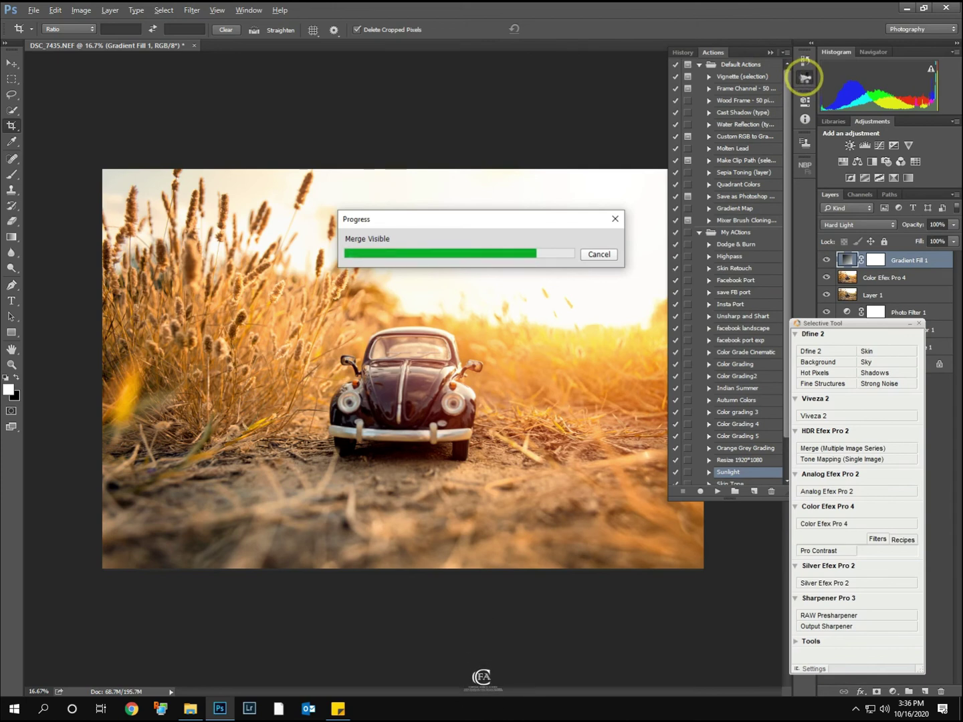
- Open the merged layer in Camera Raw and draw a small Radial Filter over the photo's right headlight with Clarity +11 and Exposure +2.30
left_click(805, 78)
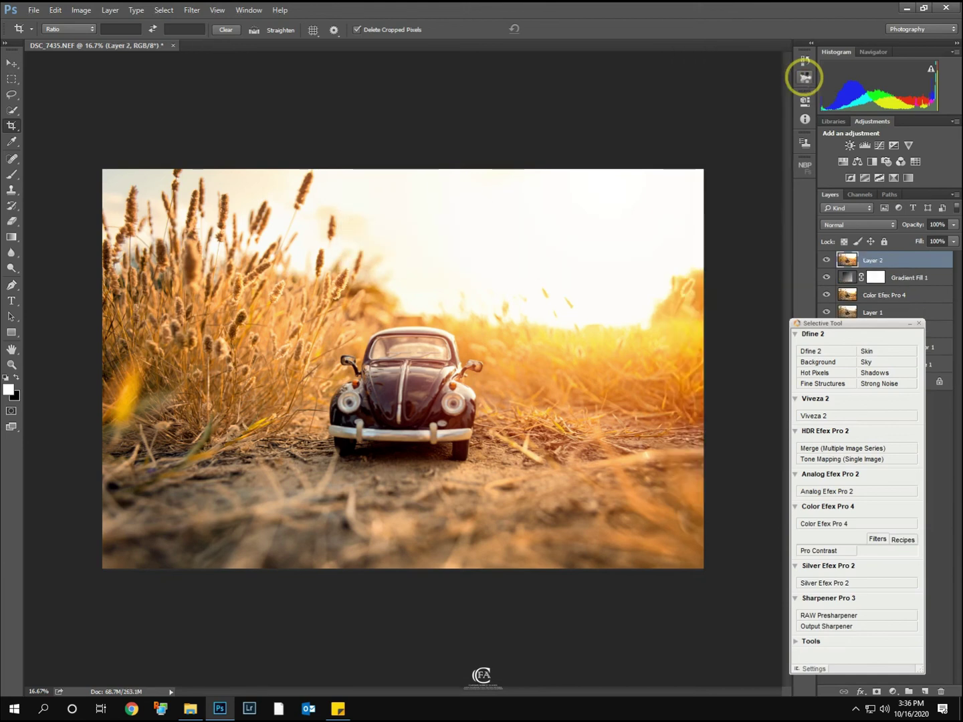
key("shift+ctrl+a")
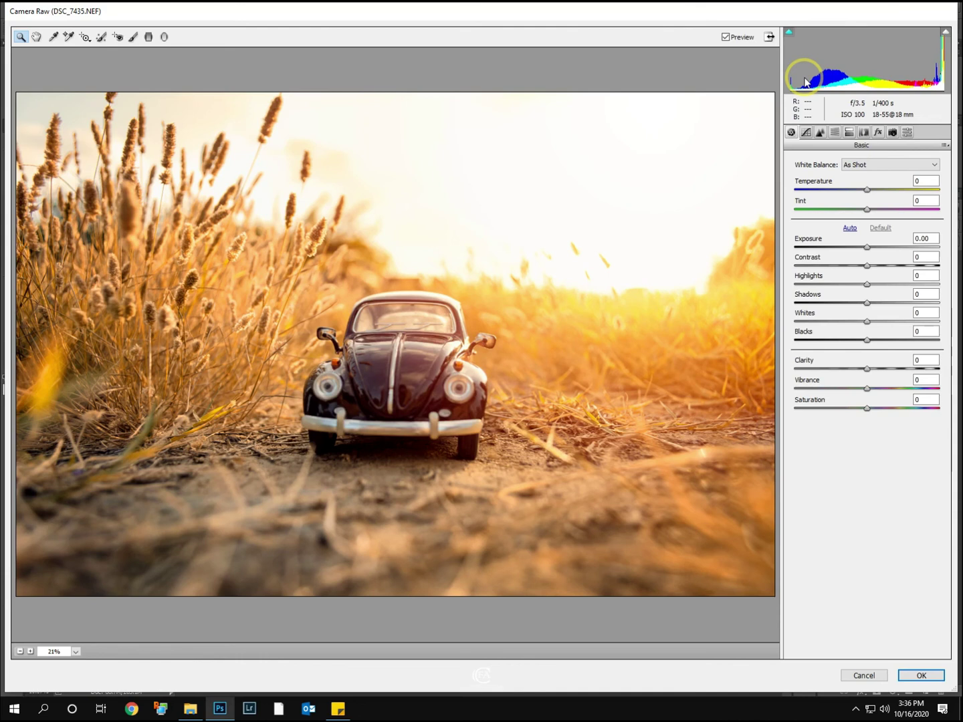
left_click(148, 37)
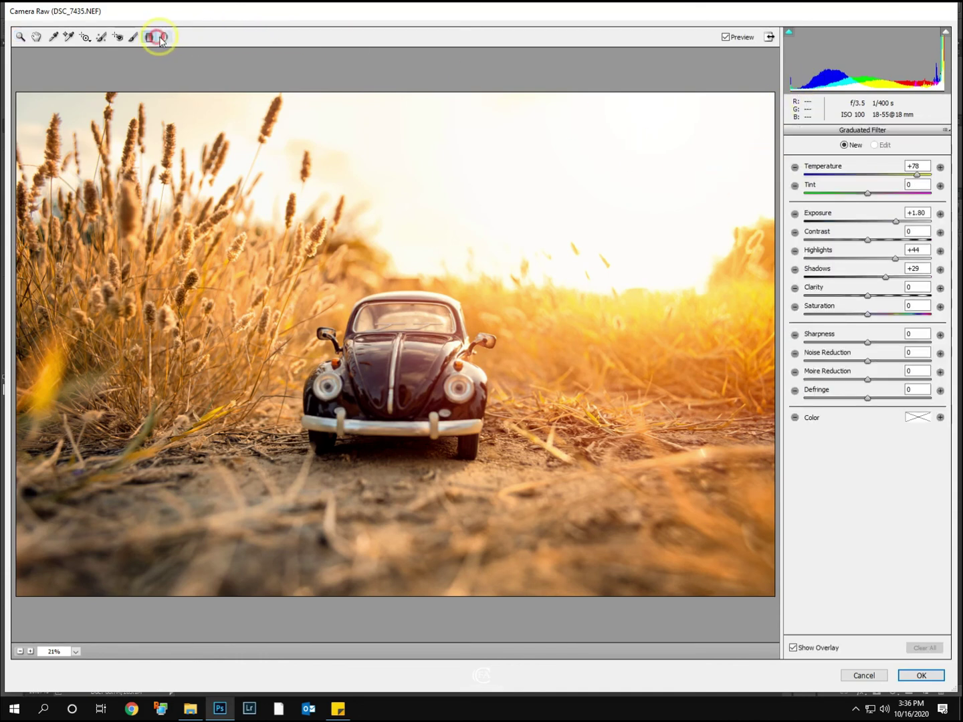
left_click(166, 37)
left_click(463, 392)
left_click_drag(464, 393, 460, 389)
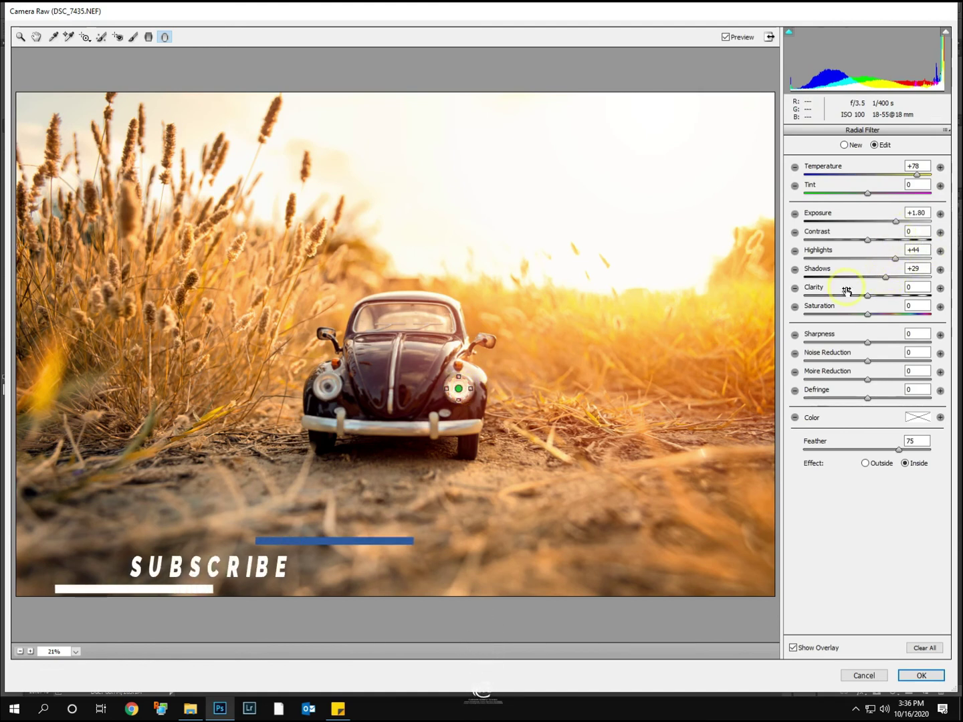
mouse_move(868, 298)
left_mouse_down()
mouse_move(884, 298)
mouse_move(875, 295)
left_mouse_up()
left_click_drag(896, 221, 902, 221)
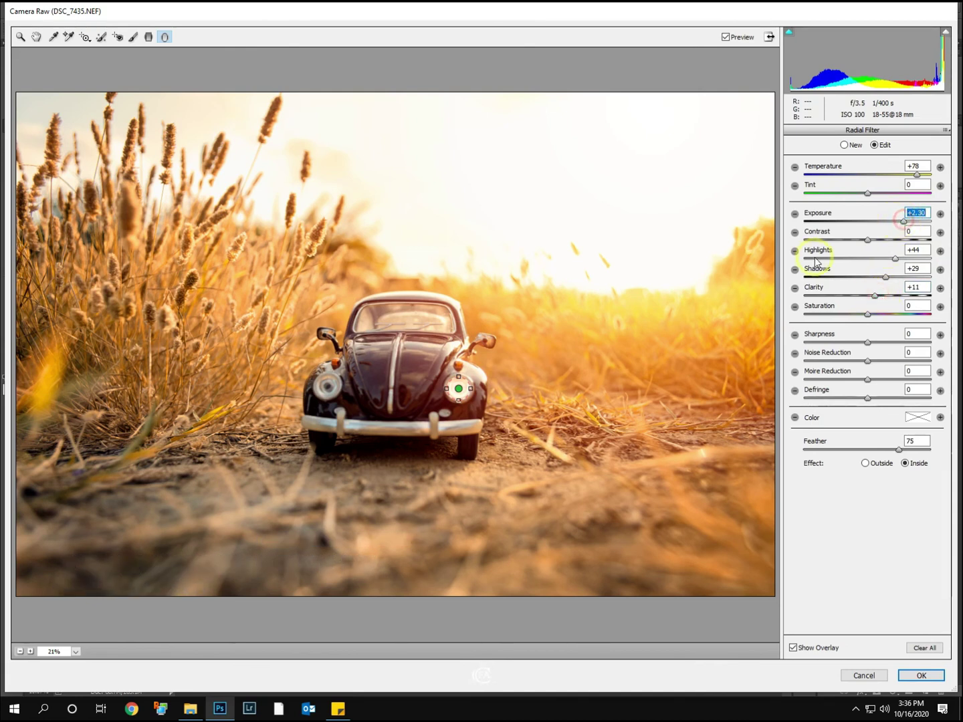
- Add a second small Radial Filter over the photo's left headlight with Exposure +2.15 and Temperature +100
left_click_drag(327, 386, 334, 393)
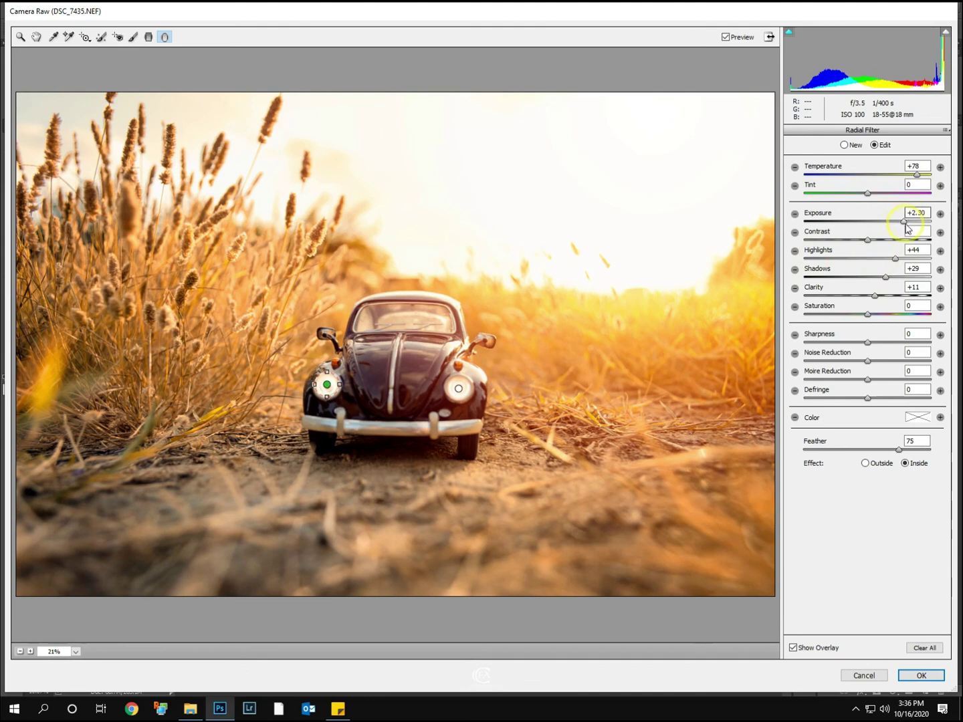
left_click_drag(919, 226, 904, 222)
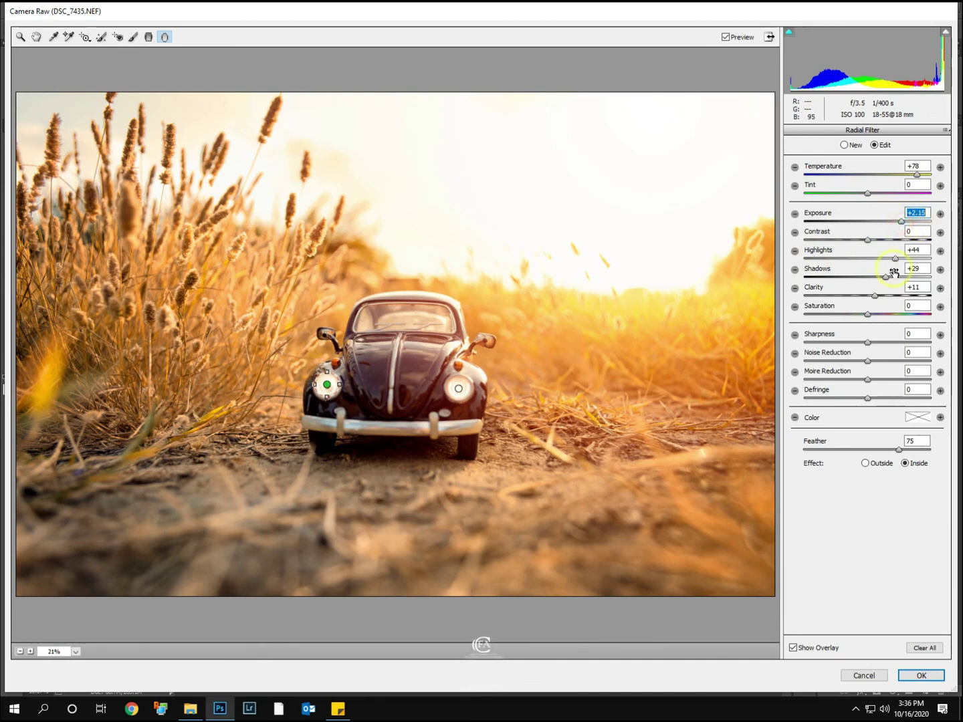
left_click_drag(916, 177, 936, 176)
- Set the right headlight's Radial Filter to Exposure +2.60 and Temperature +100, and compare the photo with and without the Camera Raw edits
left_click(458, 388)
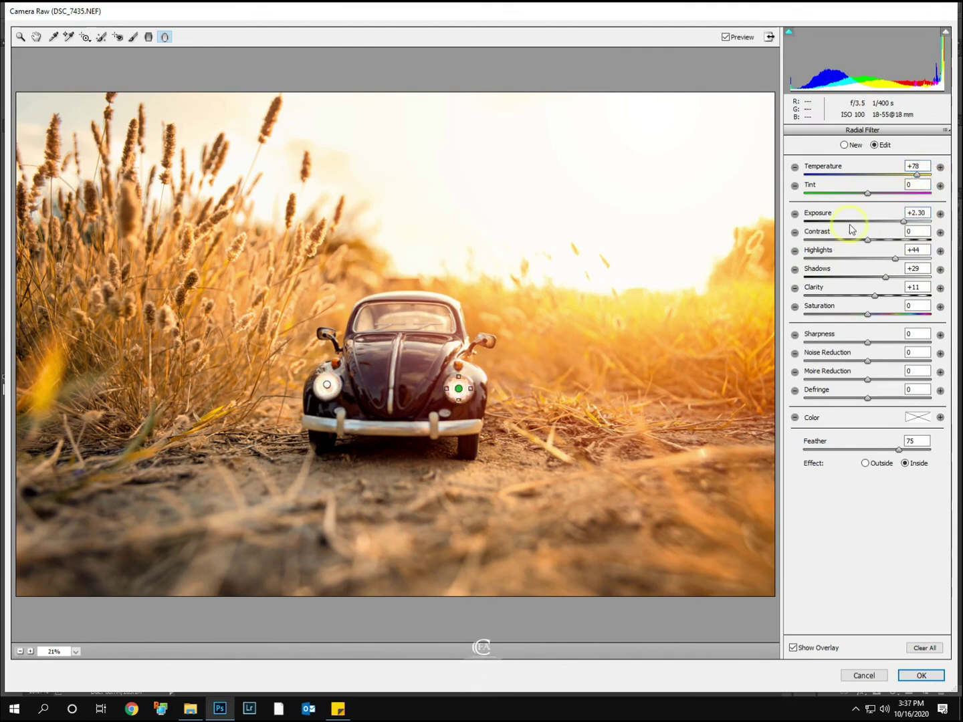
left_click_drag(905, 223, 910, 222)
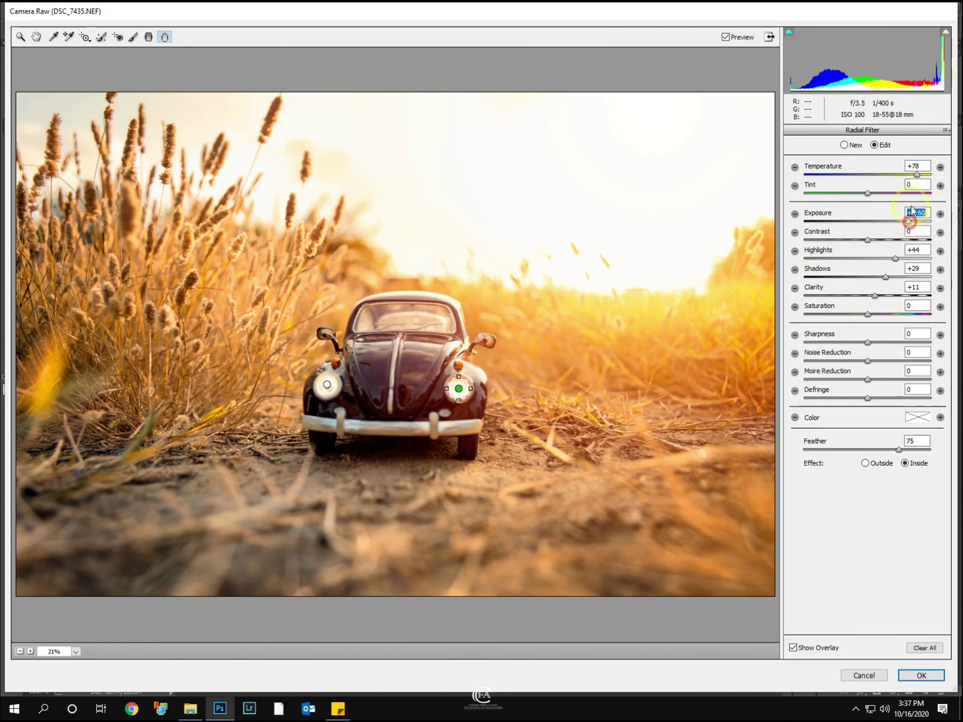
left_click_drag(916, 175, 940, 181)
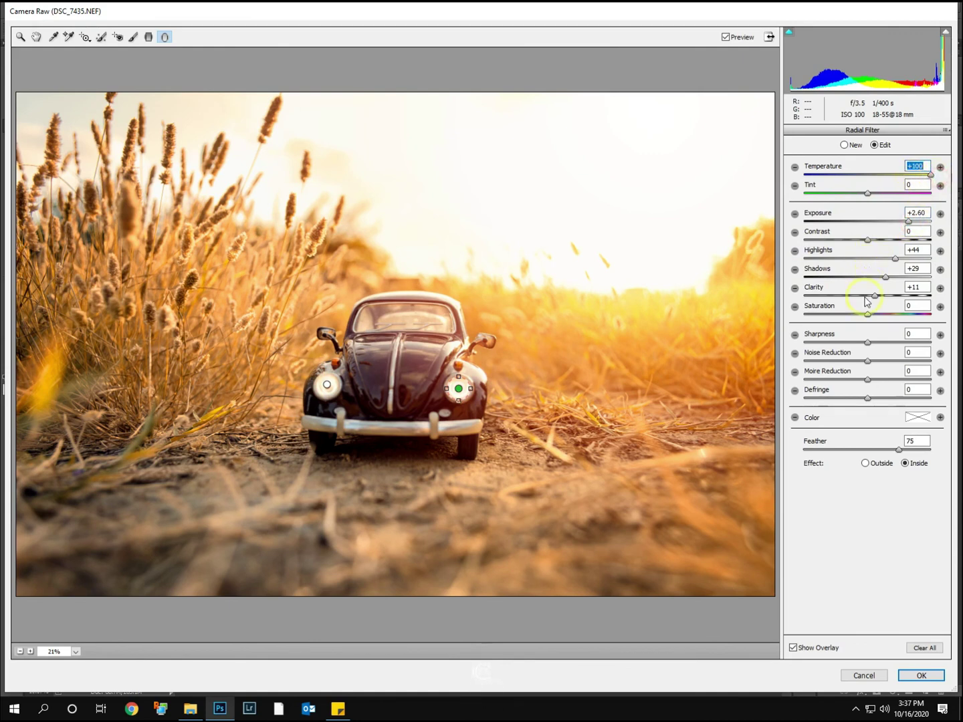
left_click(725, 38)
left_click(726, 39)
left_click(726, 38)
left_click(726, 38)
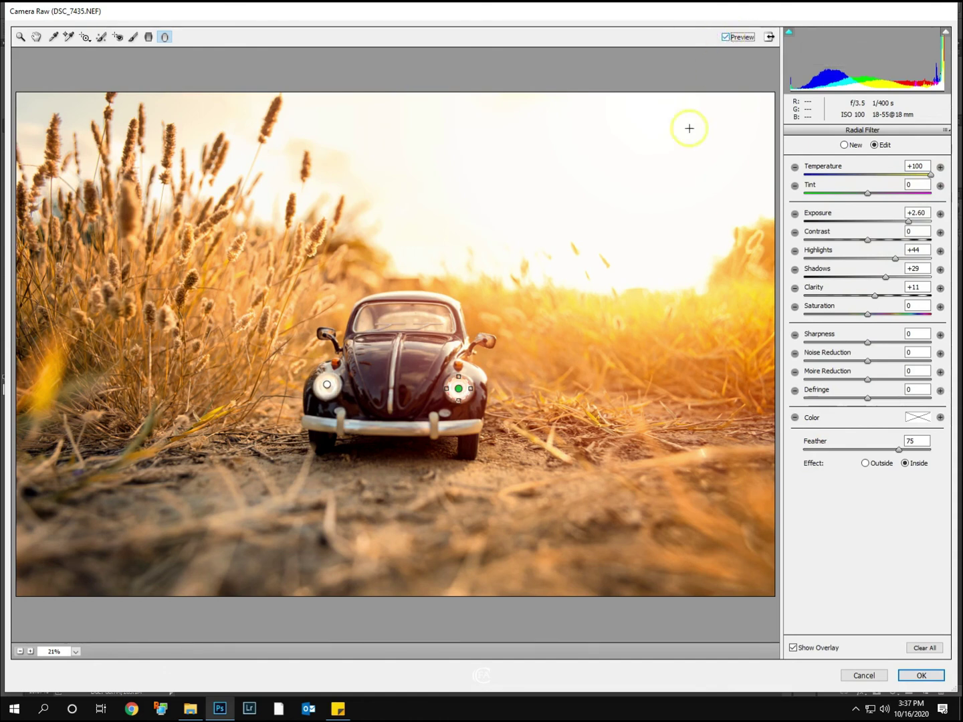
- Set the Radial Filter Feather to about 66 on the right headlight and 63 on the left, and apply the Camera Raw edits
left_click(328, 385)
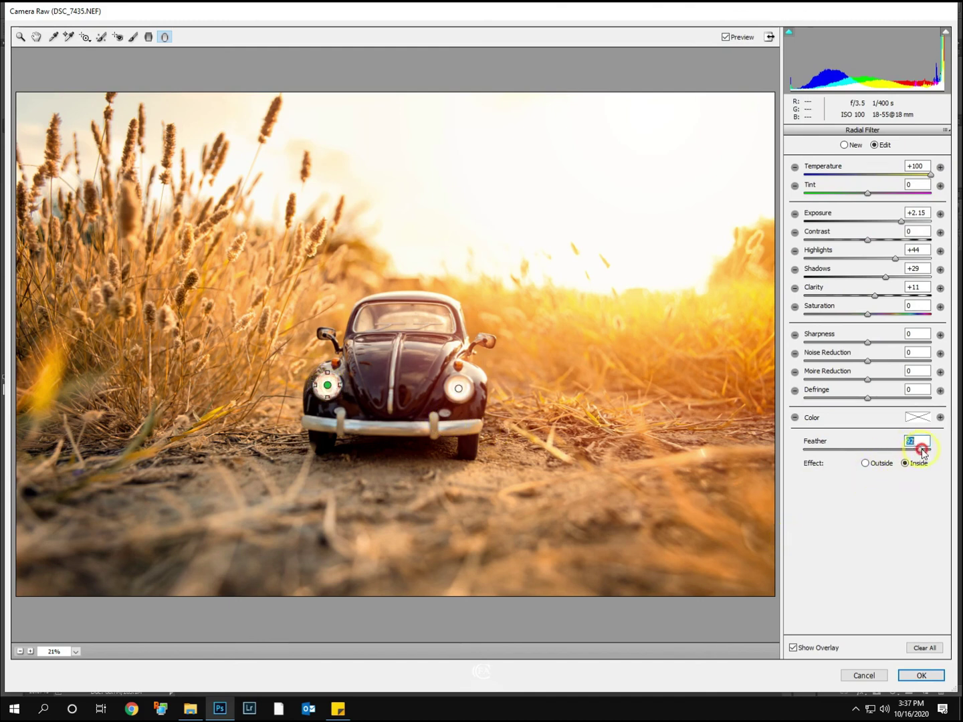
left_click_drag(947, 451, 854, 463)
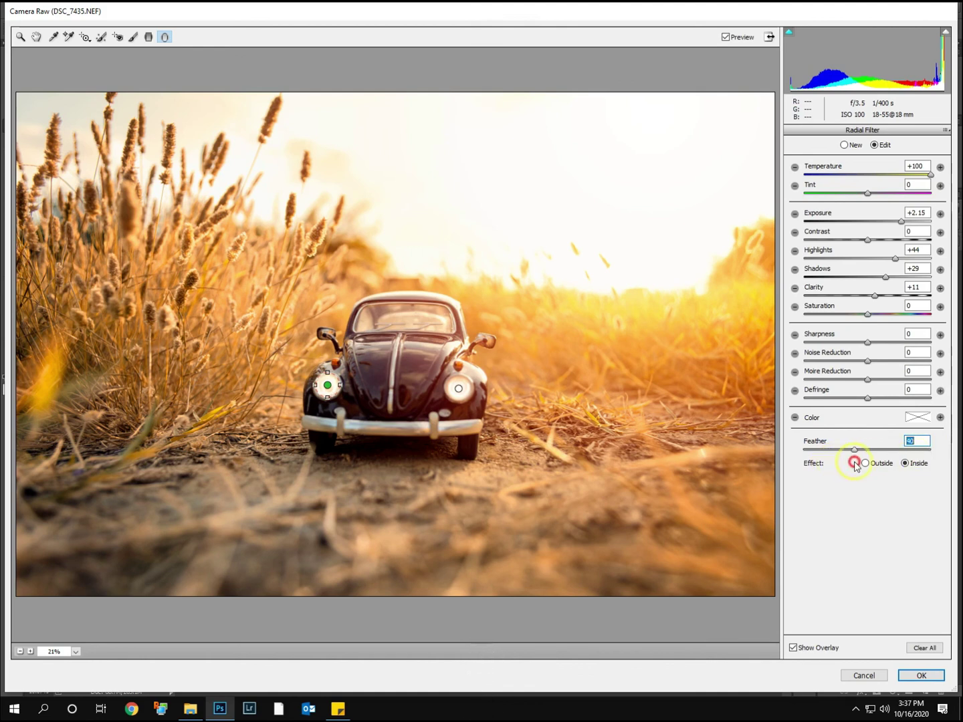
left_click(457, 388)
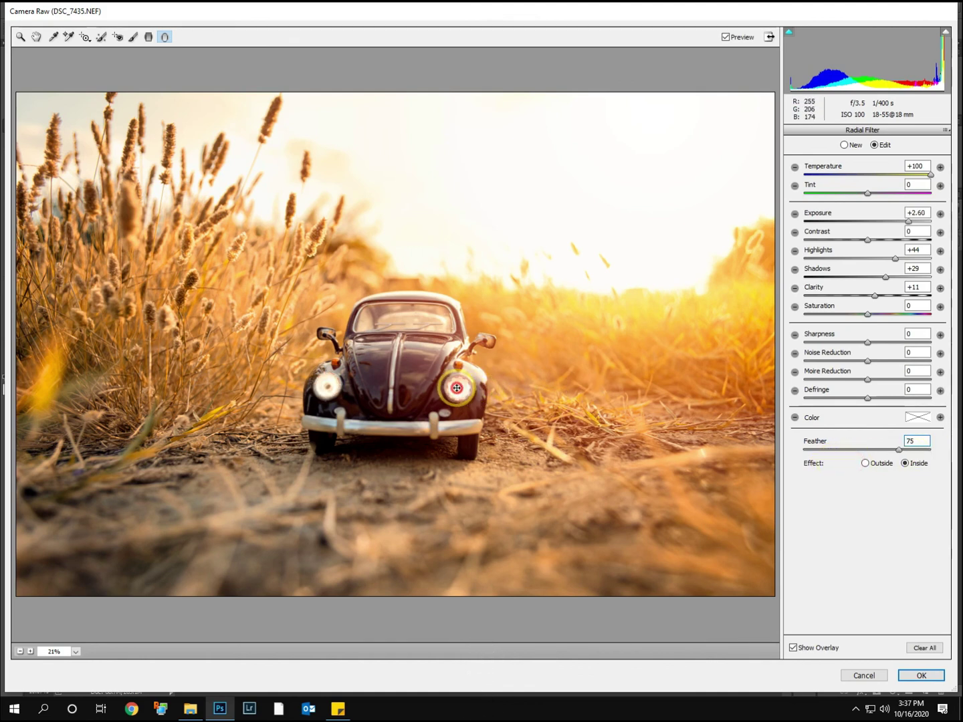
left_click_drag(899, 452, 865, 454)
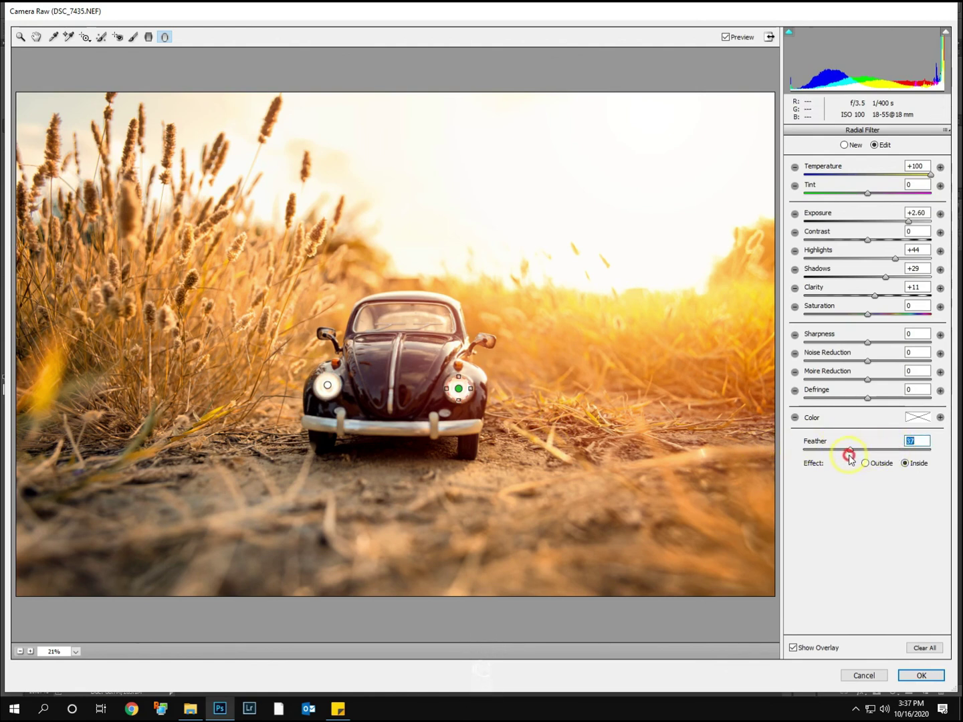
left_click_drag(851, 457, 852, 457)
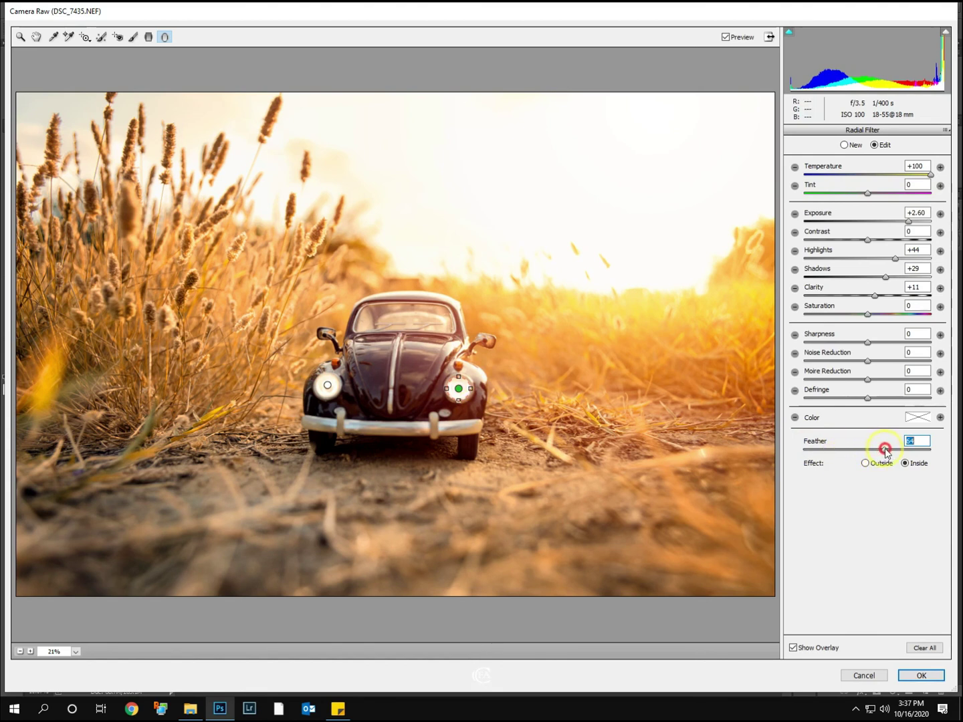
left_click_drag(886, 452, 886, 449)
left_click(328, 386)
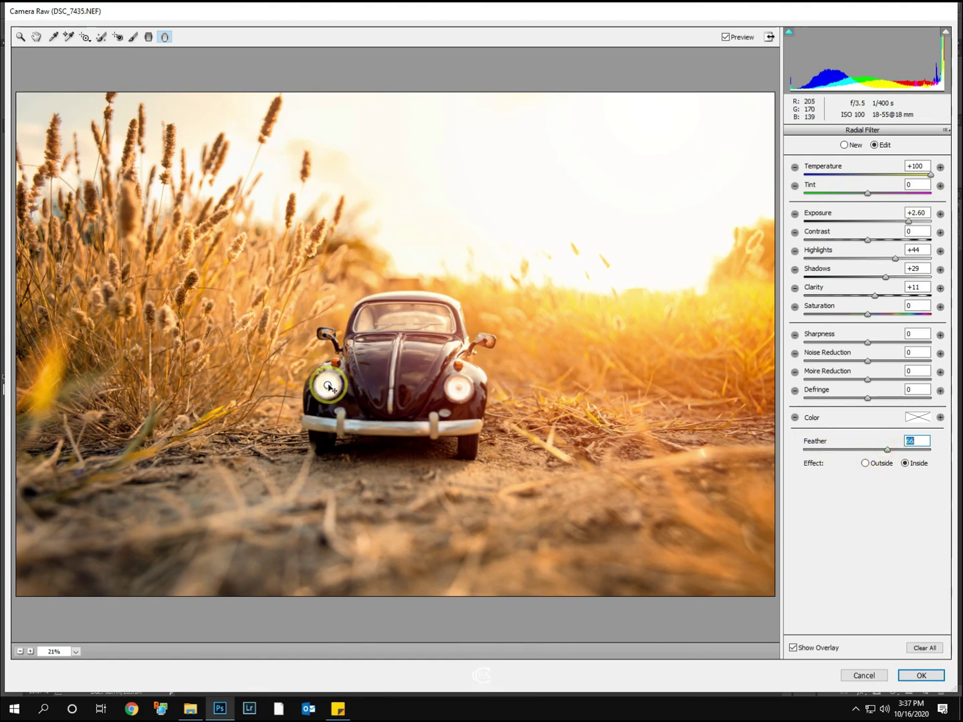
mouse_move(328, 385)
left_mouse_down()
mouse_move(340, 385)
mouse_move(327, 386)
left_mouse_up()
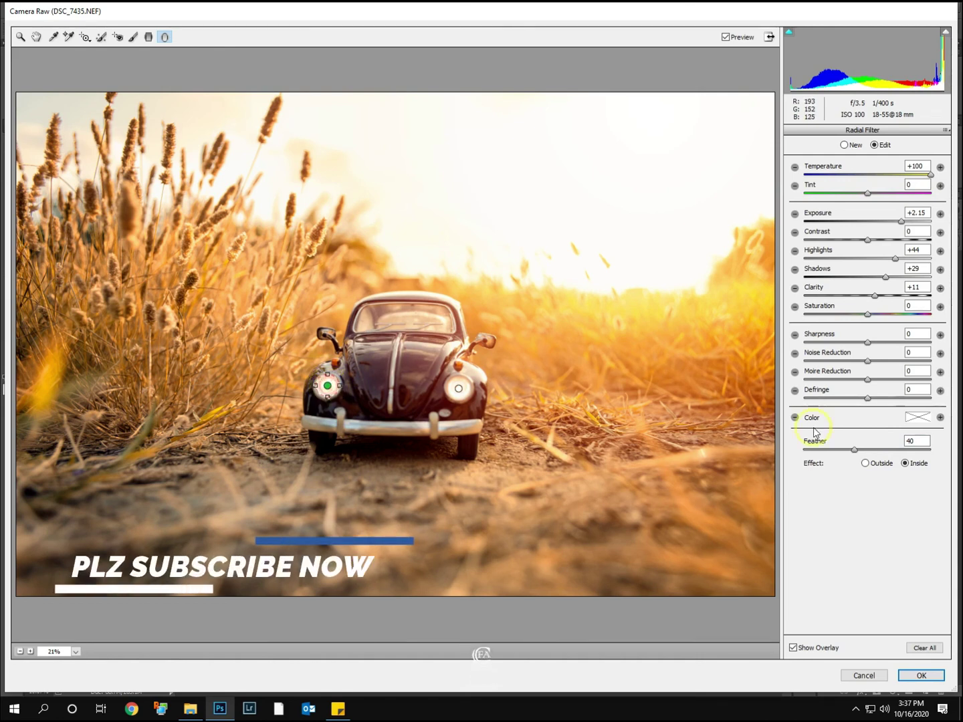
left_click_drag(882, 451, 883, 451)
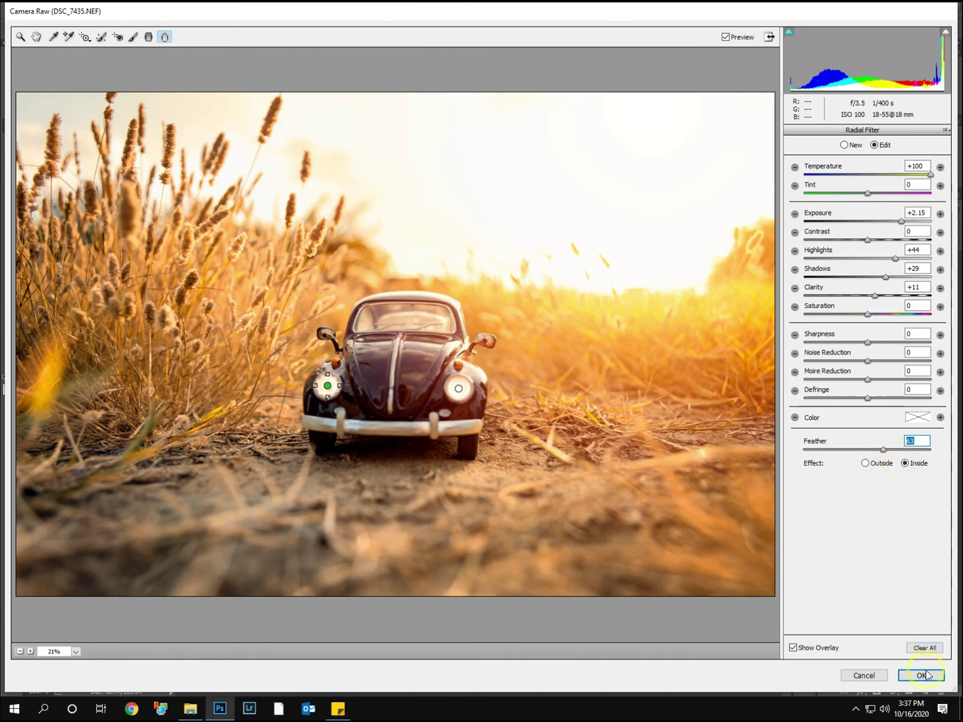
left_click(922, 676)
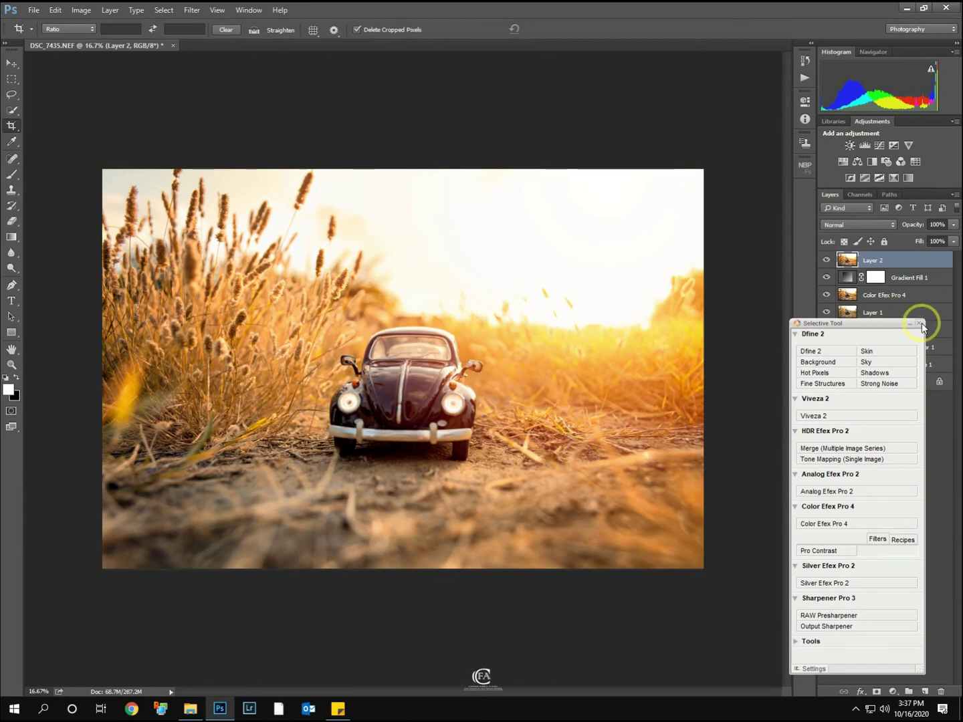
- Move the Selective Tool window off the layer list and compare the graded photo with the original Background layer
left_click_drag(893, 324, 920, 502)
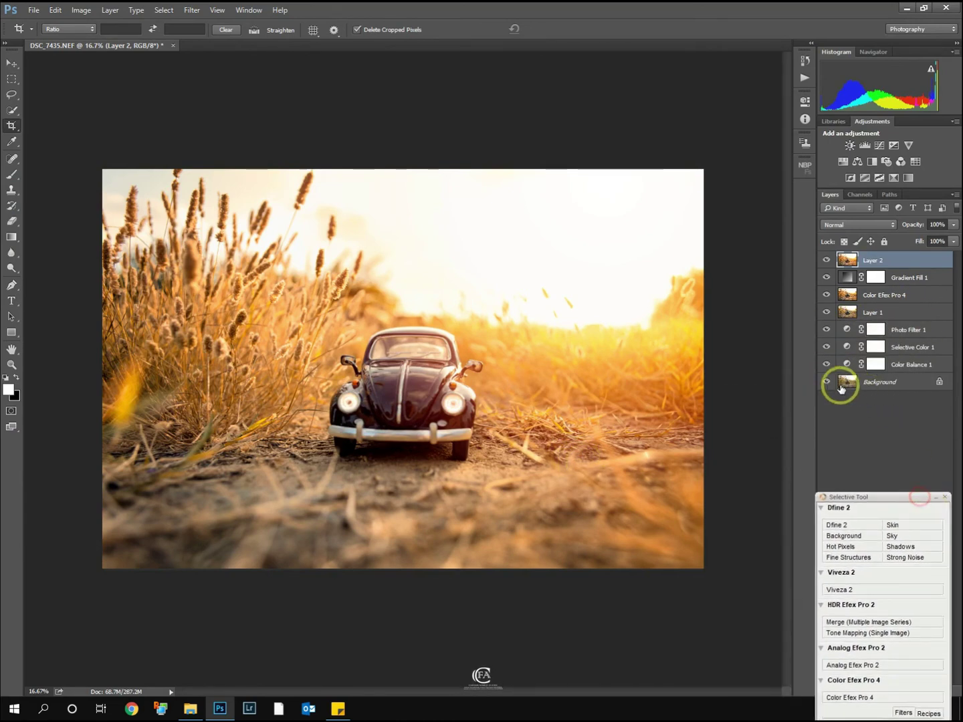
left_click(827, 383, "alt")
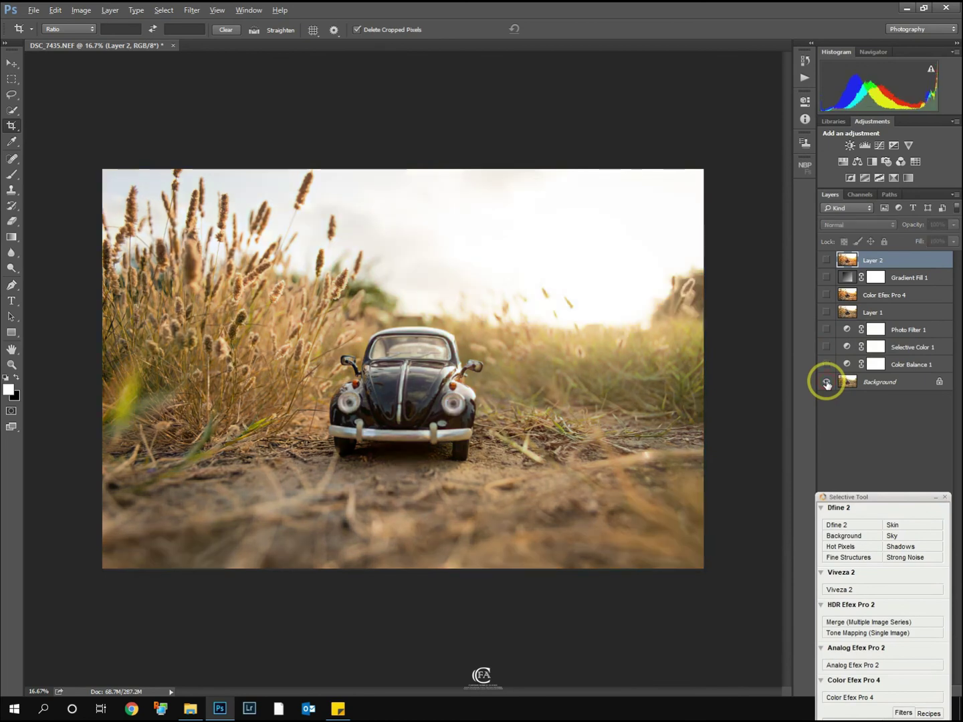
left_click(826, 382, "alt")
left_click(827, 382, "alt")
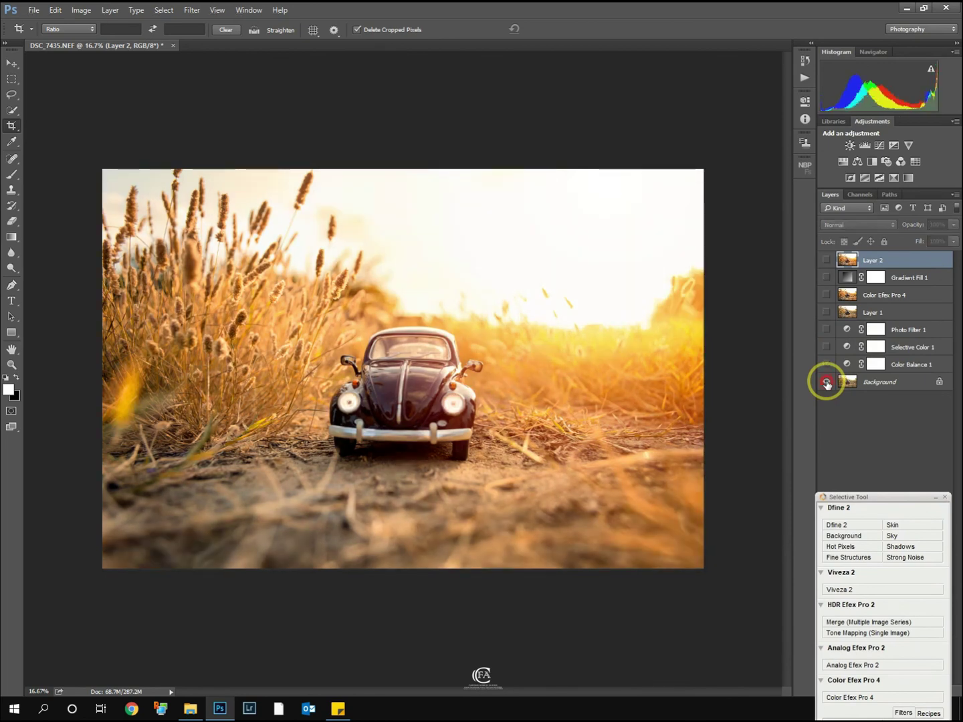
left_click(827, 382, "alt")
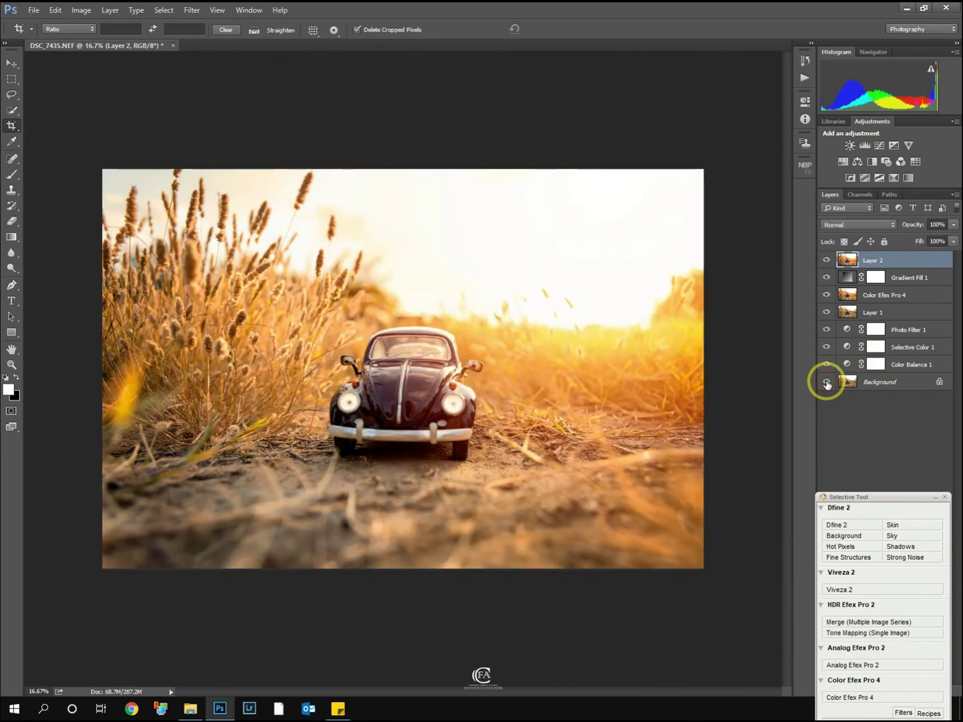
left_click(827, 383, "alt")
left_click(826, 383, "alt")
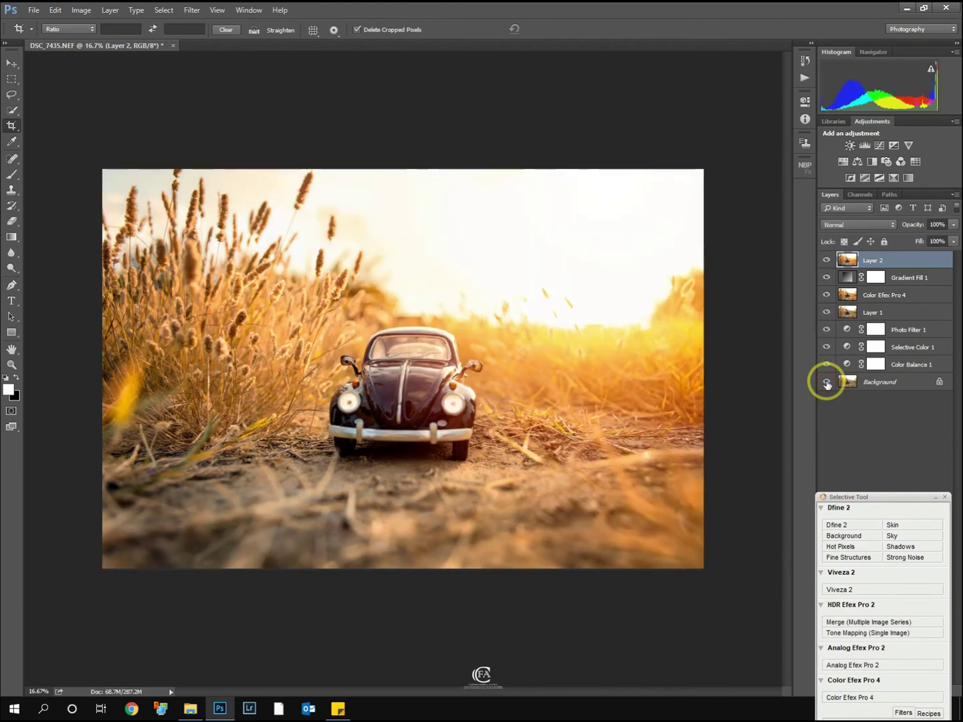